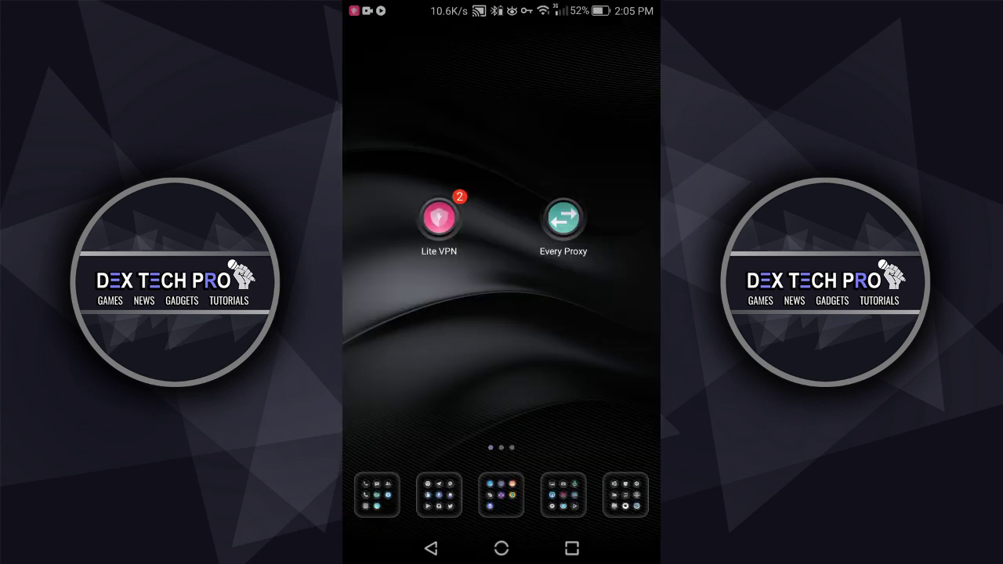
Step: Launch the Every Proxy app from the phone's home screen
click(563, 219)
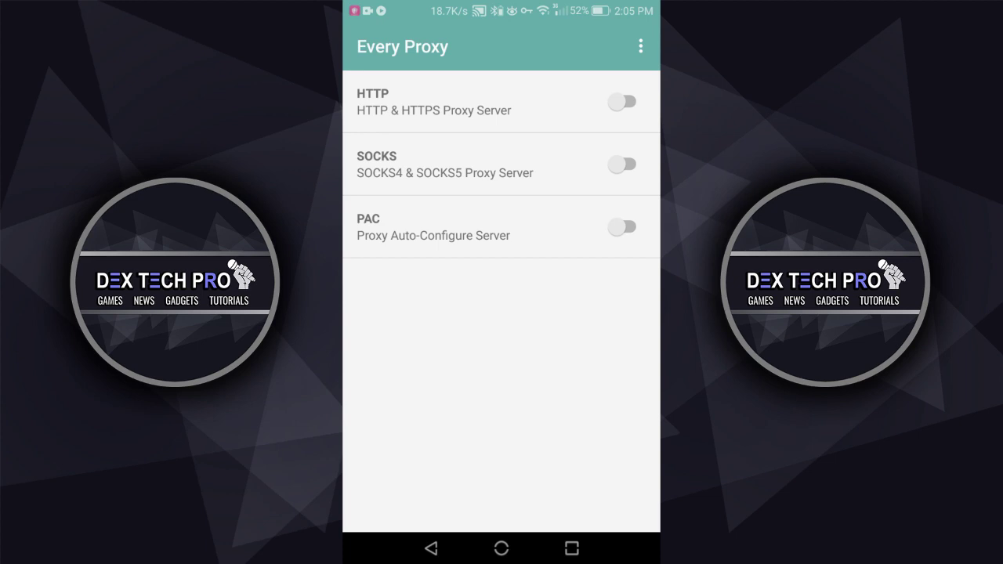
Step: In HTTP proxy settings, choose 192.168.1.104 as the IP address and confirm port 8080
click(640, 47)
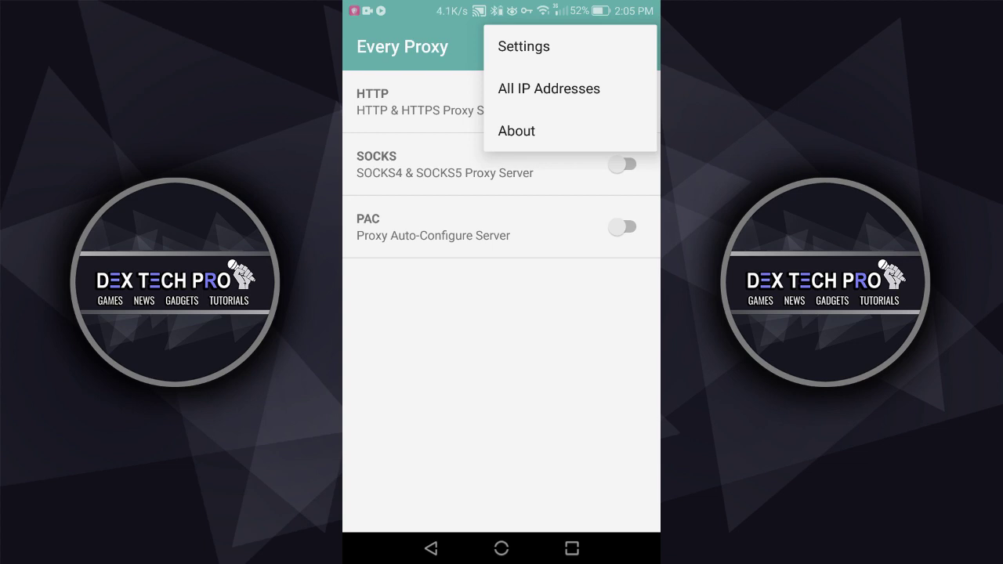
click(524, 46)
click(428, 156)
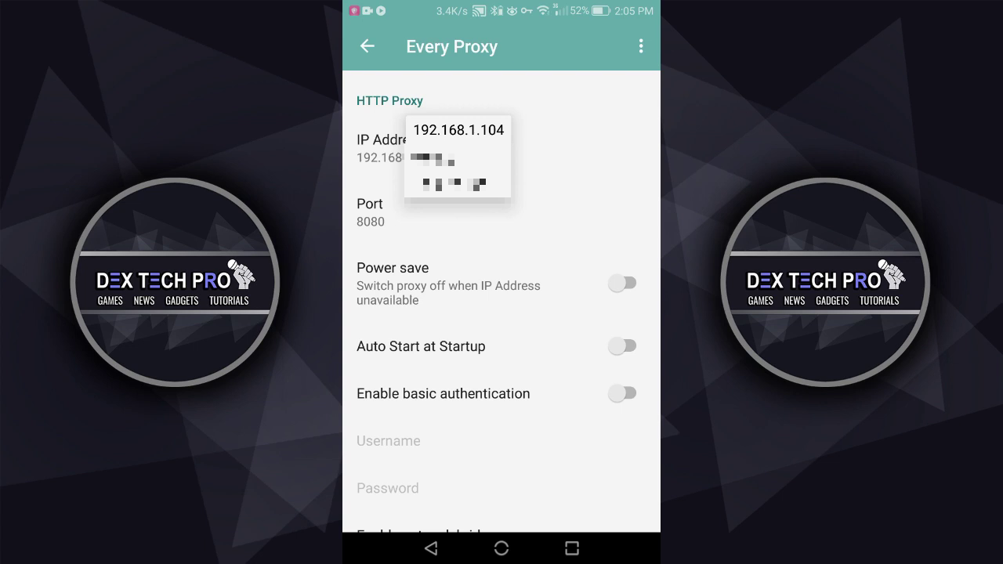
click(458, 130)
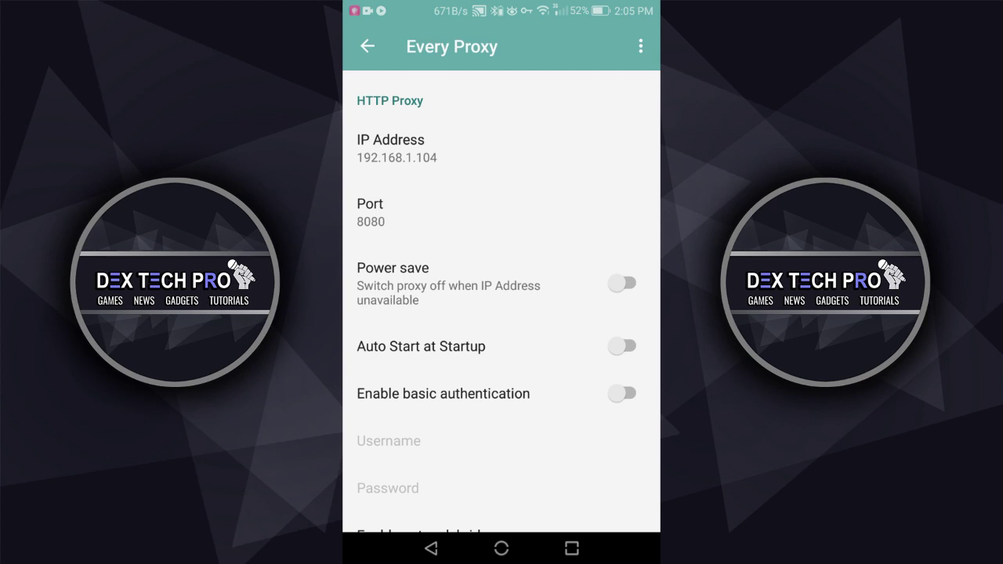
click(407, 212)
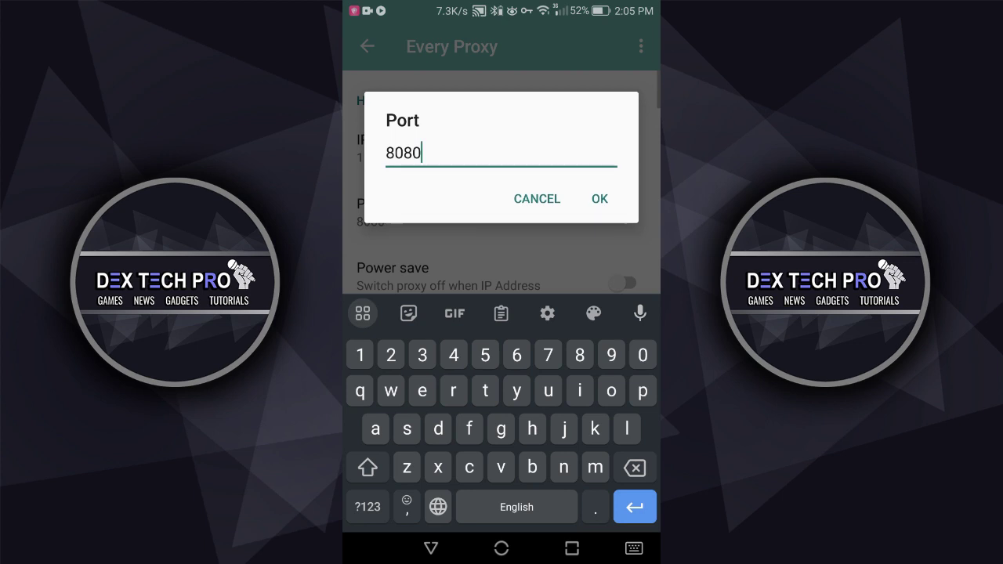
click(600, 198)
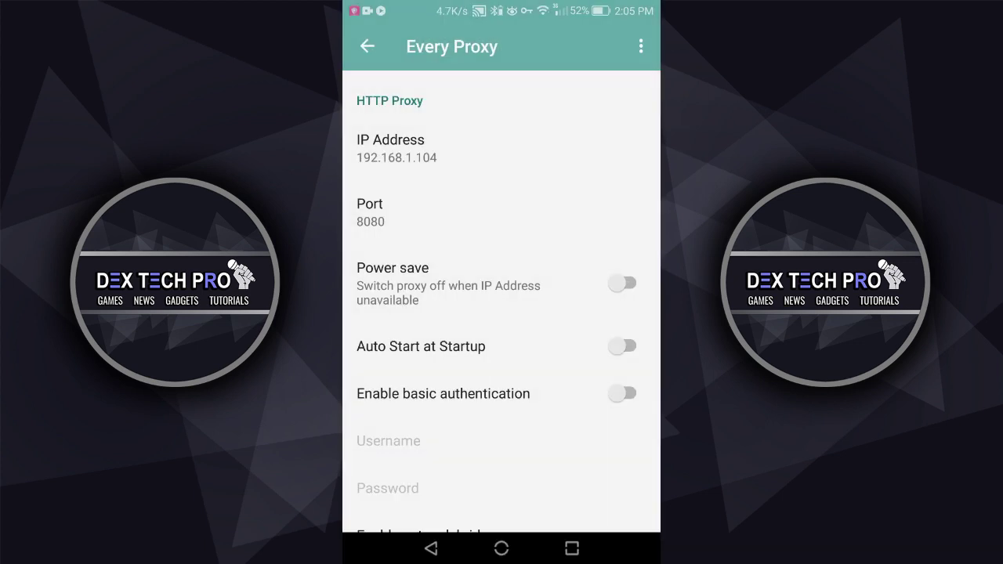
Step: Return to the server list and switch on the HTTP proxy server
click(367, 46)
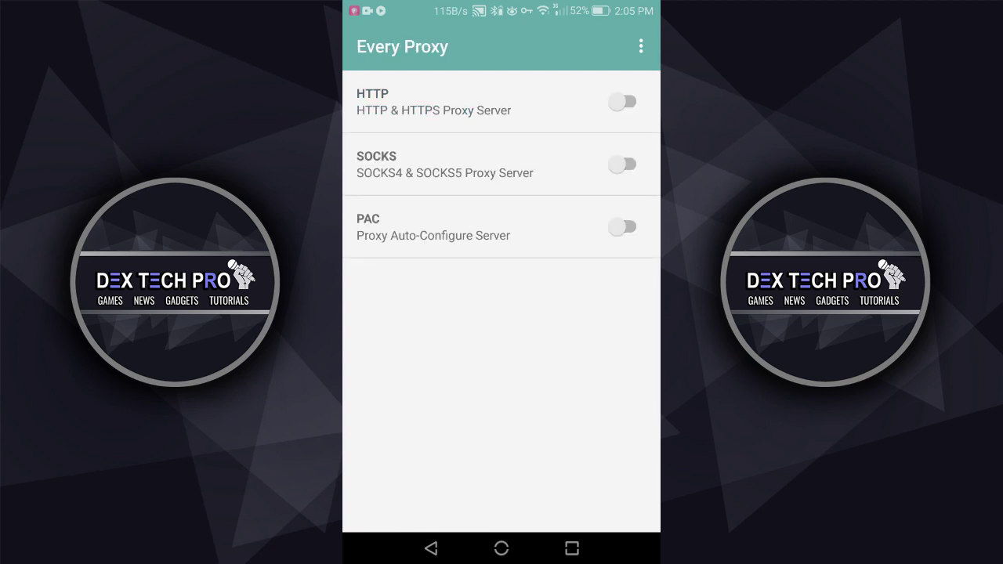
click(623, 101)
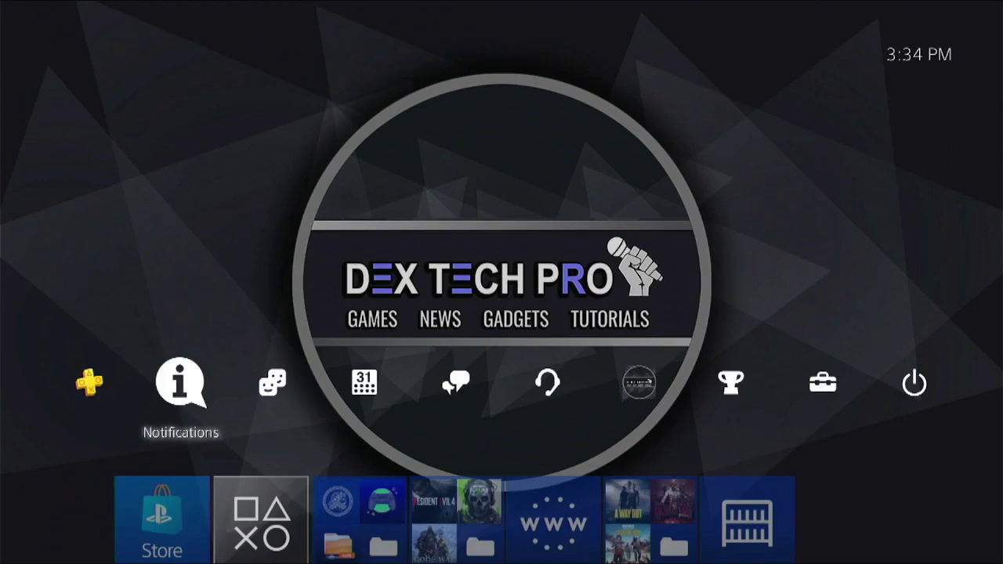
Step: Start a custom Wi-Fi internet connection setup on DEX_DSL from Network settings
key(Right)
key(Return)
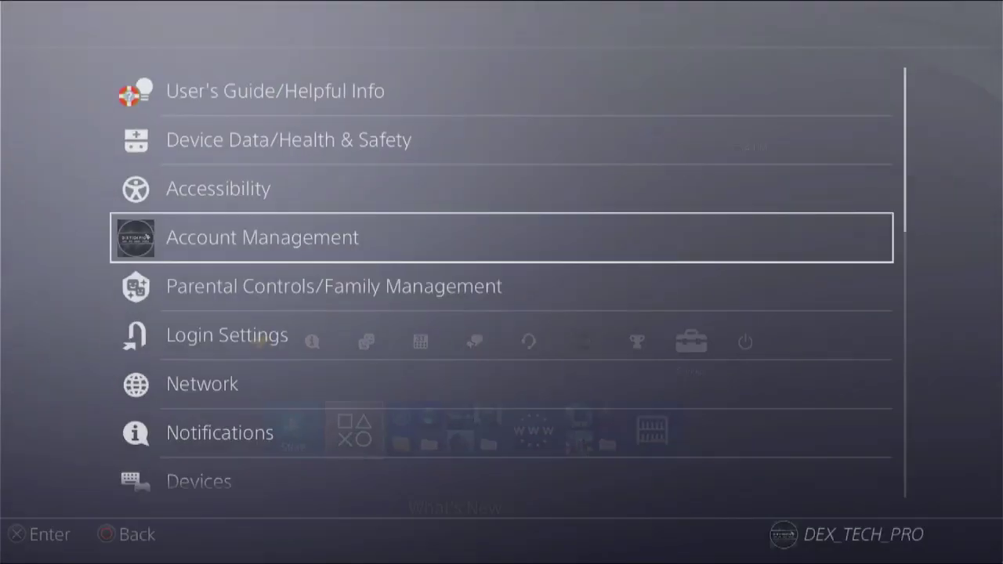
key(Down)
key(Down)
key(Down)
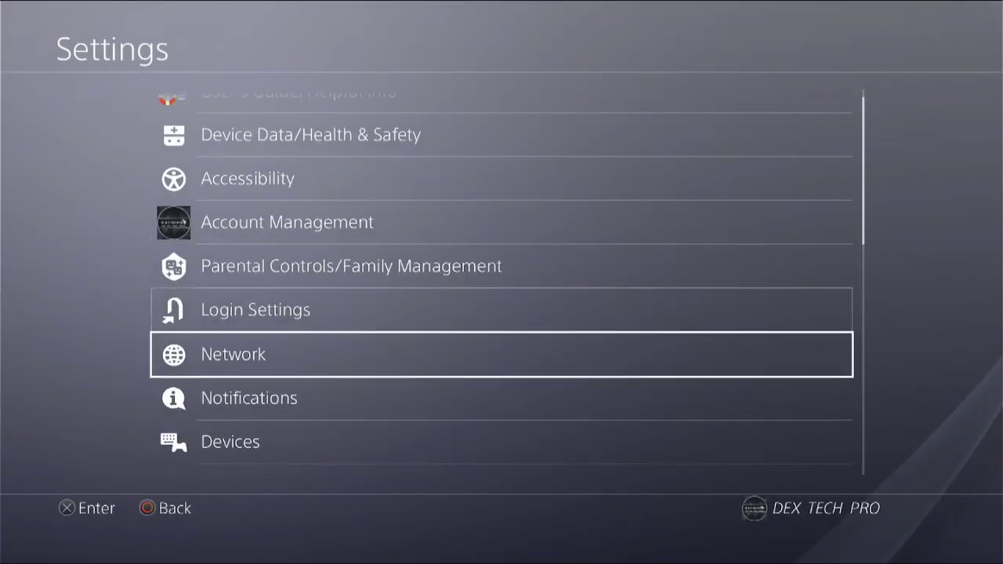
key(Return)
key(Return)
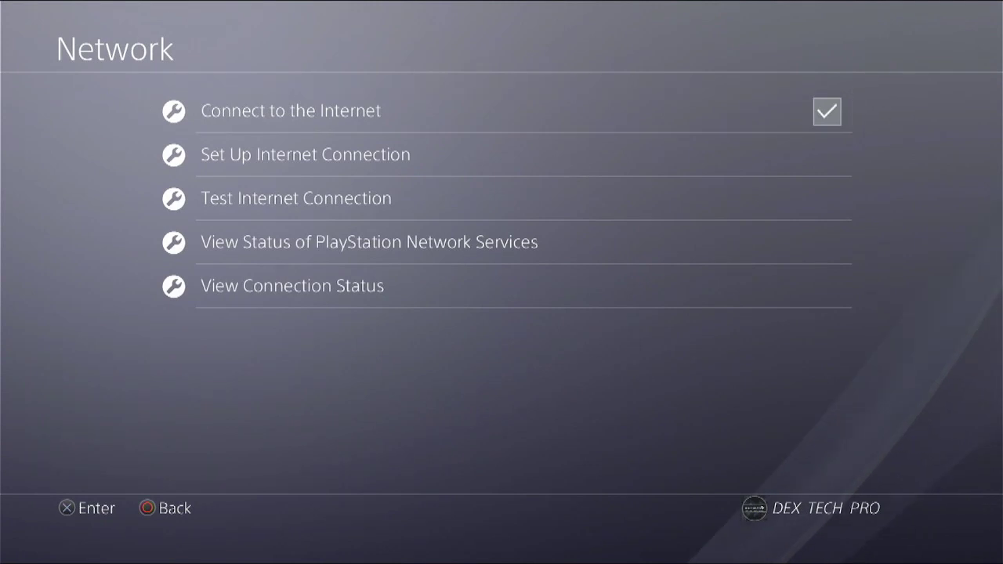
key(Down)
key(Return)
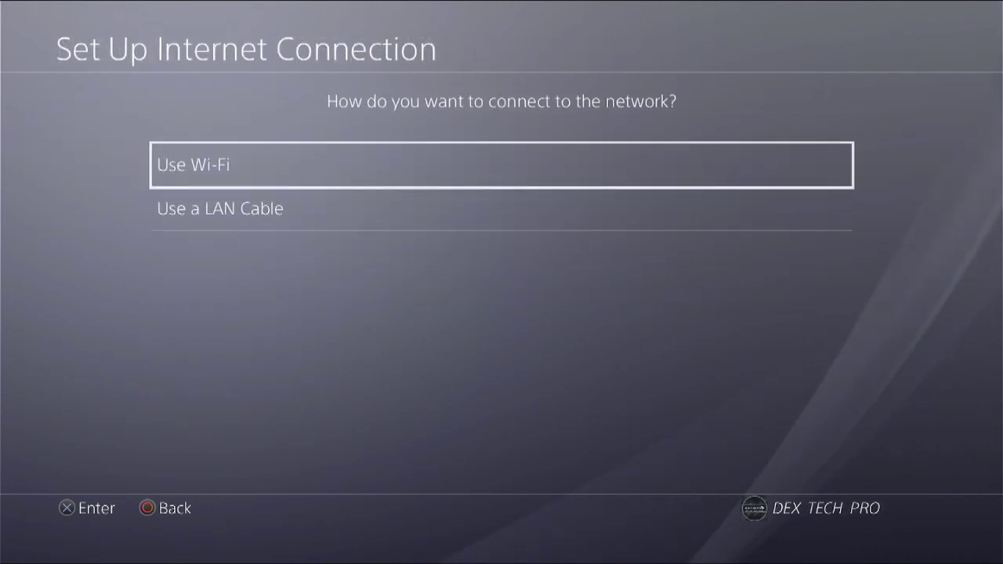
key(Return)
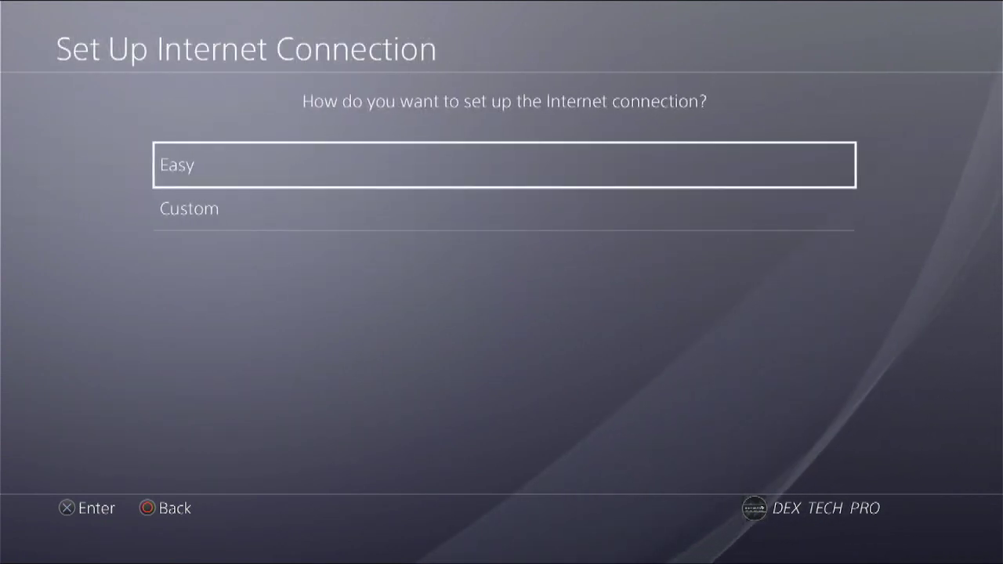
key(Down)
key(Return)
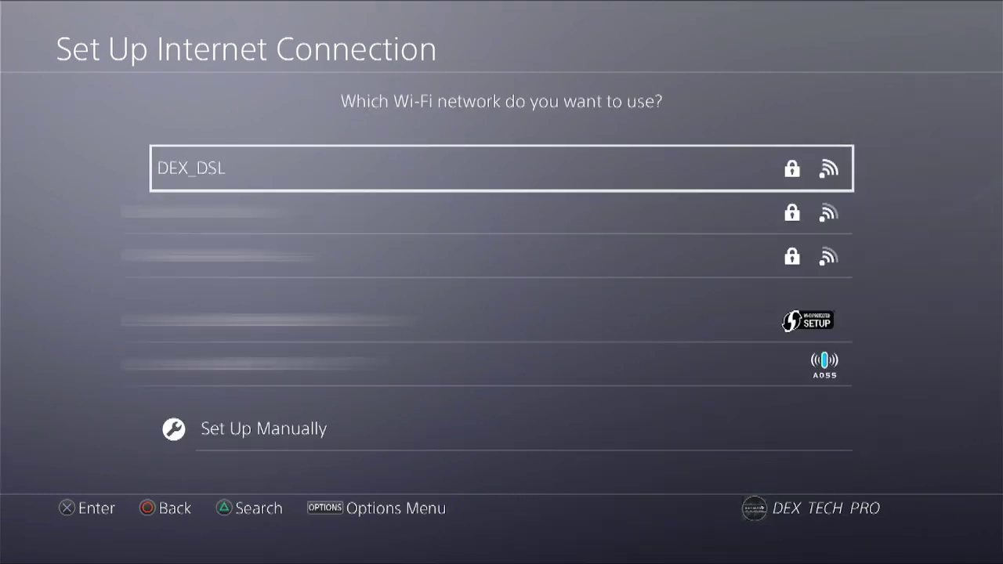
key(Return)
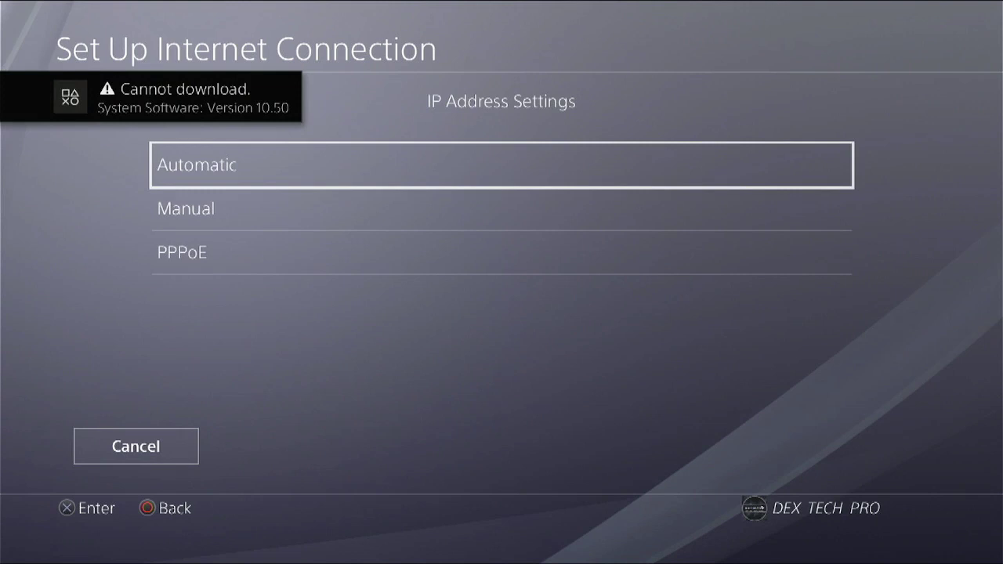
Step: Choose automatic IP, no DHCP host name, and automatic DNS and MTU settings
key(Return)
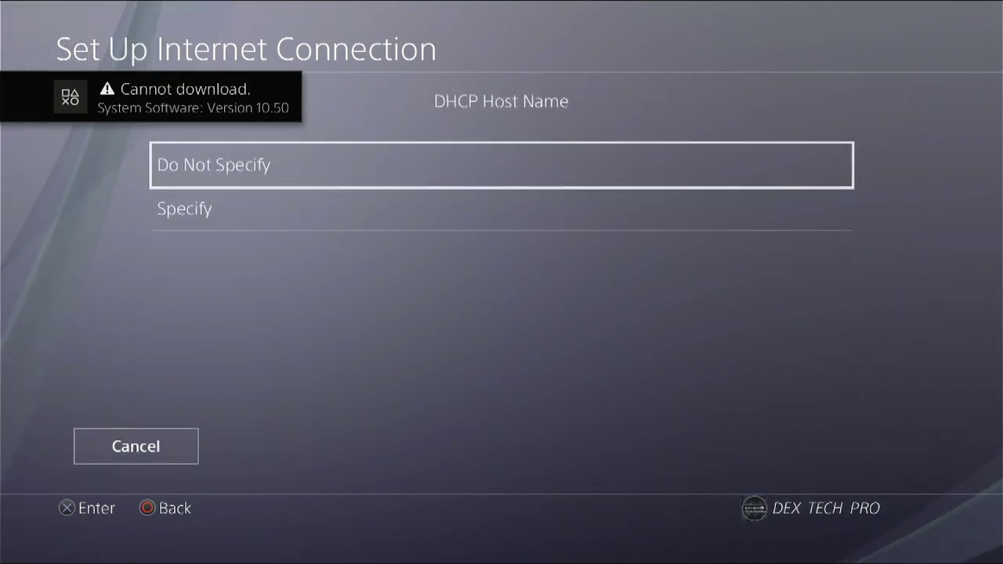
key(Return)
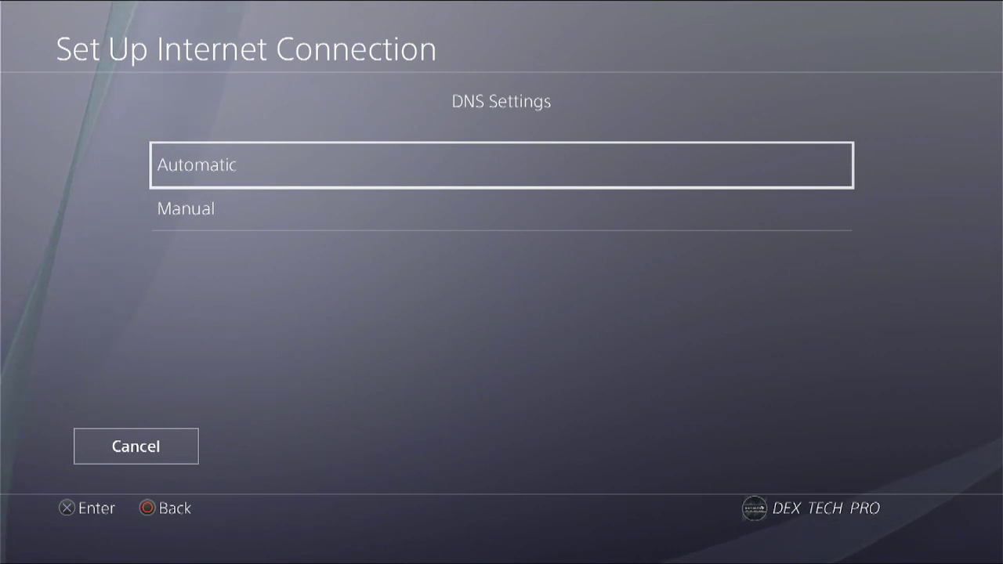
key(Return)
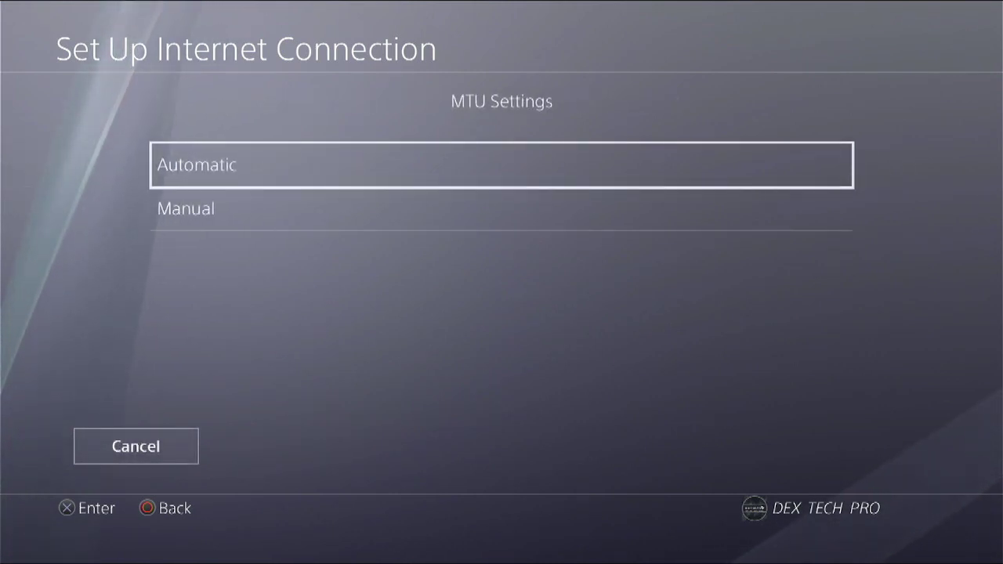
key(Return)
key(Down)
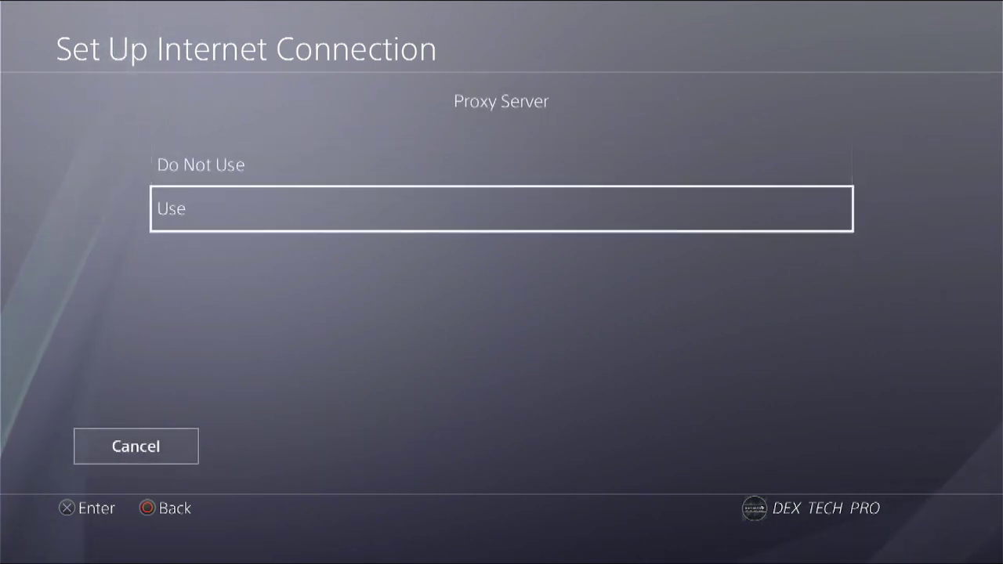
Step: Enable a proxy server with address 192.168.1.104, keeping port 8080
key(Return)
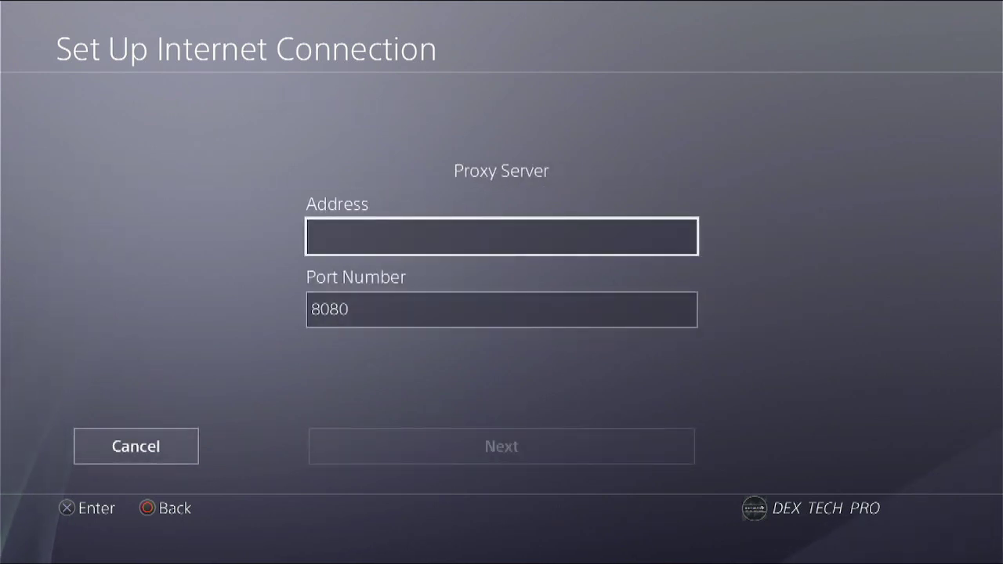
key(Return)
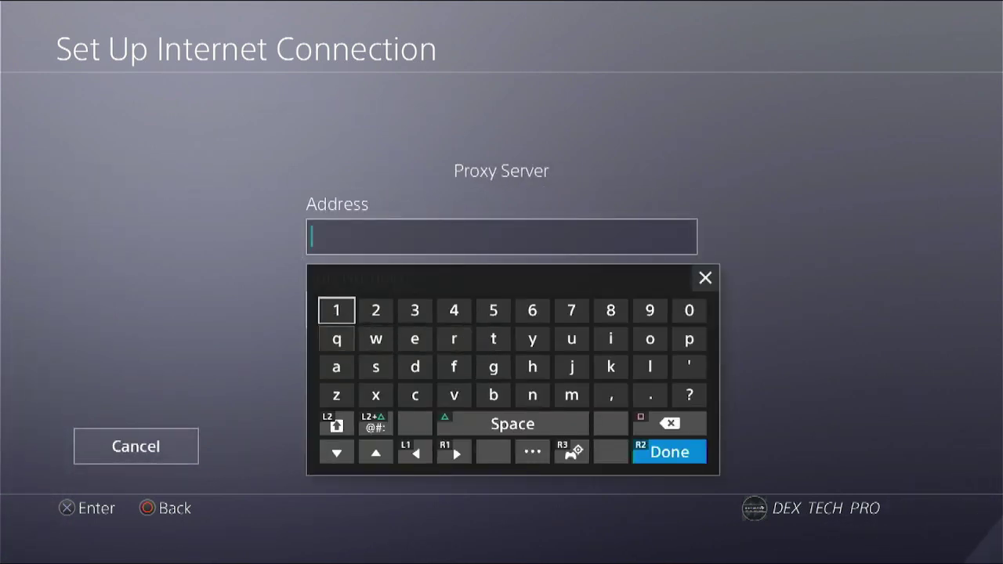
text(192)
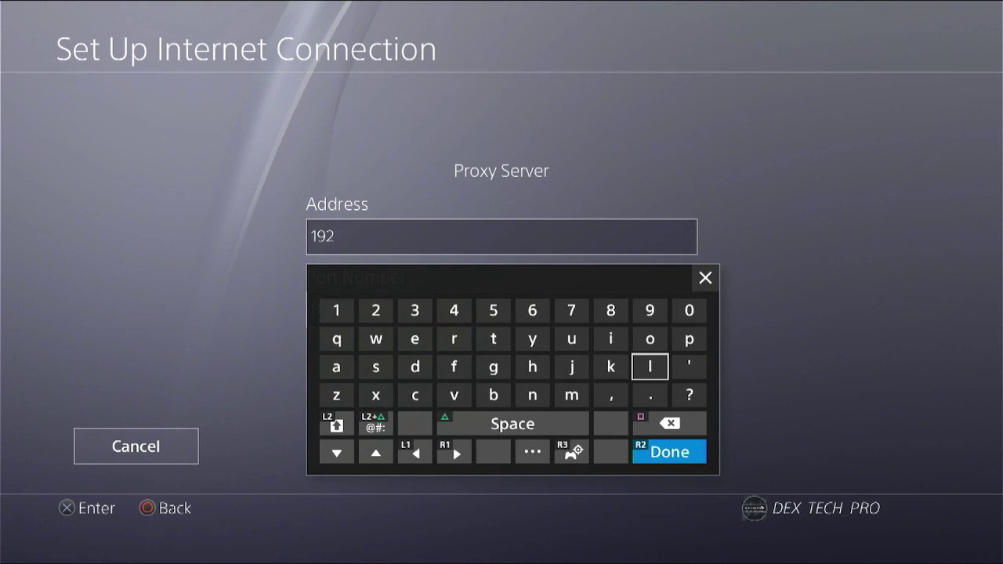
text(.1)
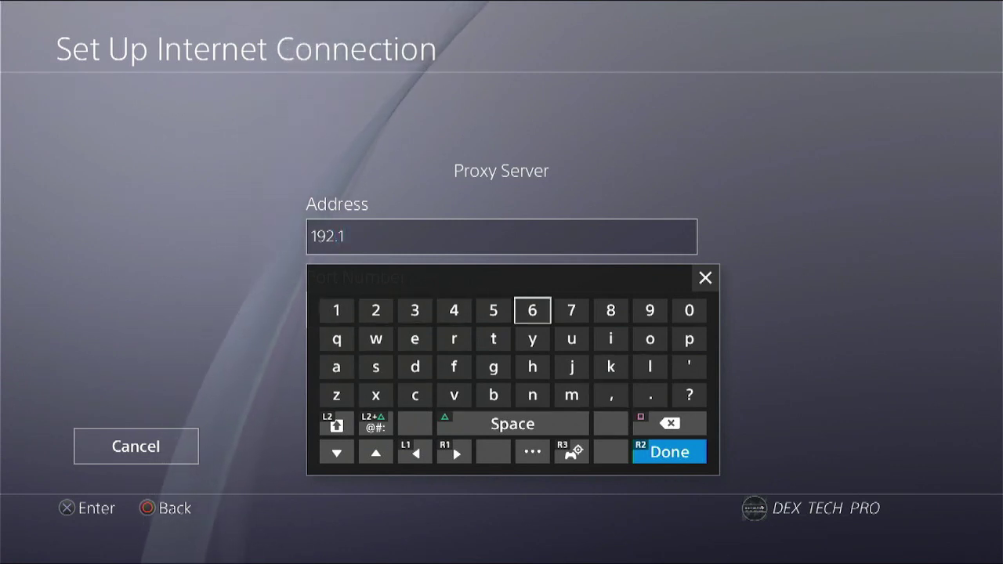
text(68.)
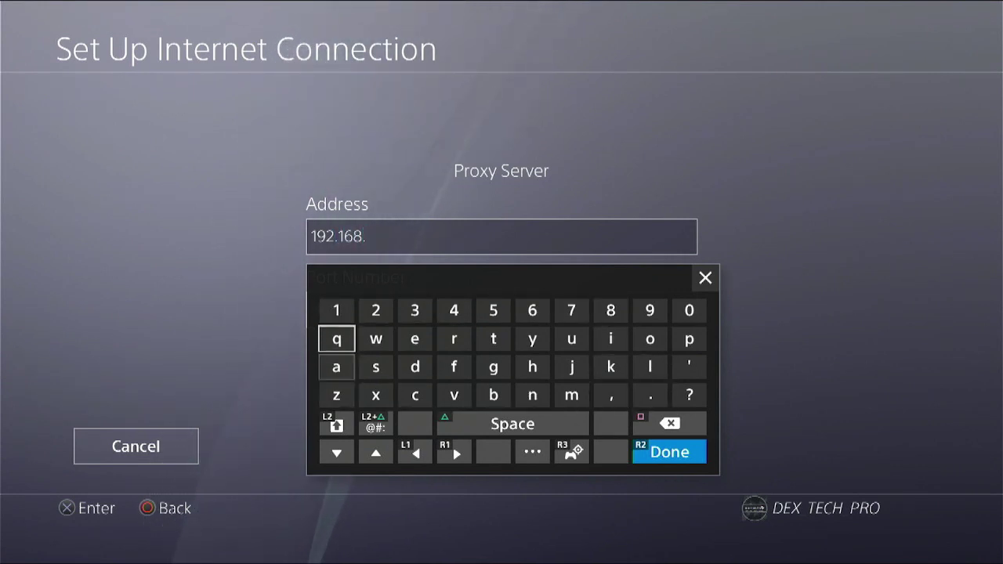
text(1.)
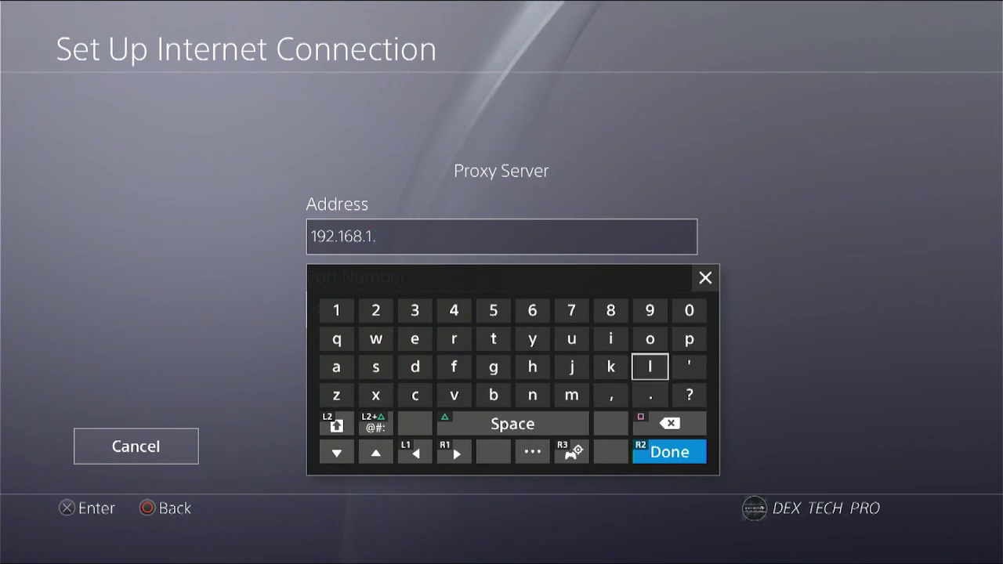
text(104)
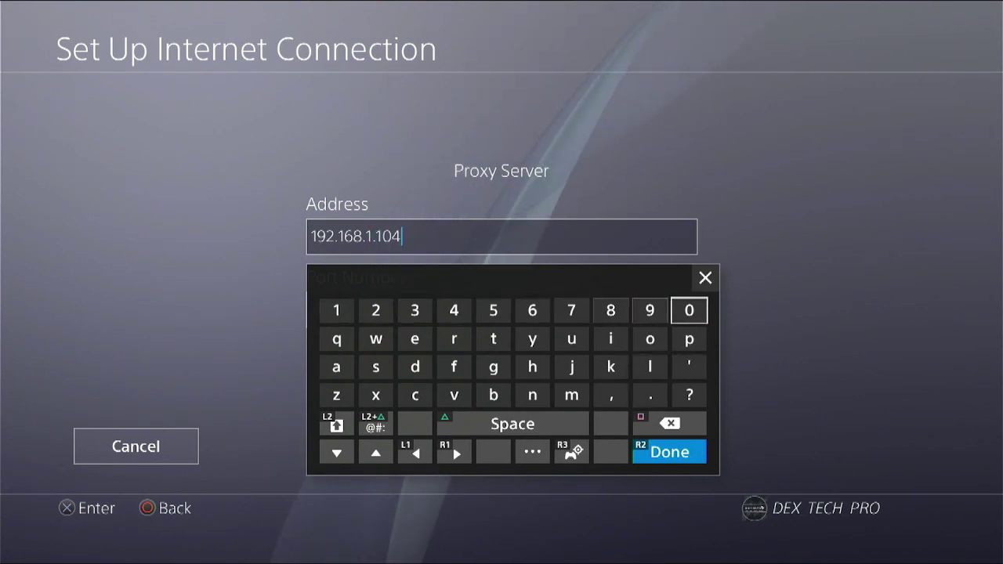
key(Return)
key(Down)
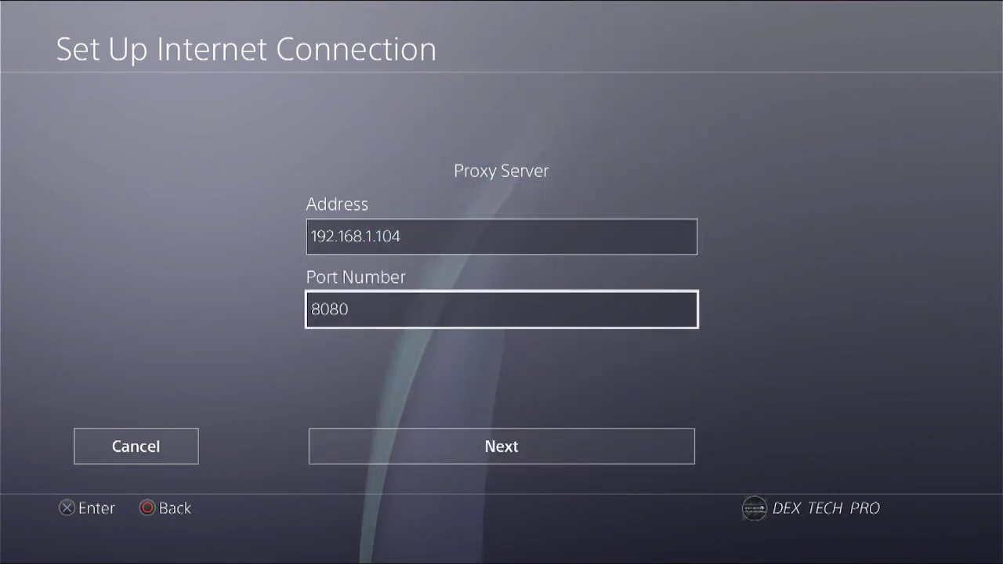
Step: Save the proxy settings and run Test Internet Connection
key(Down)
key(Return)
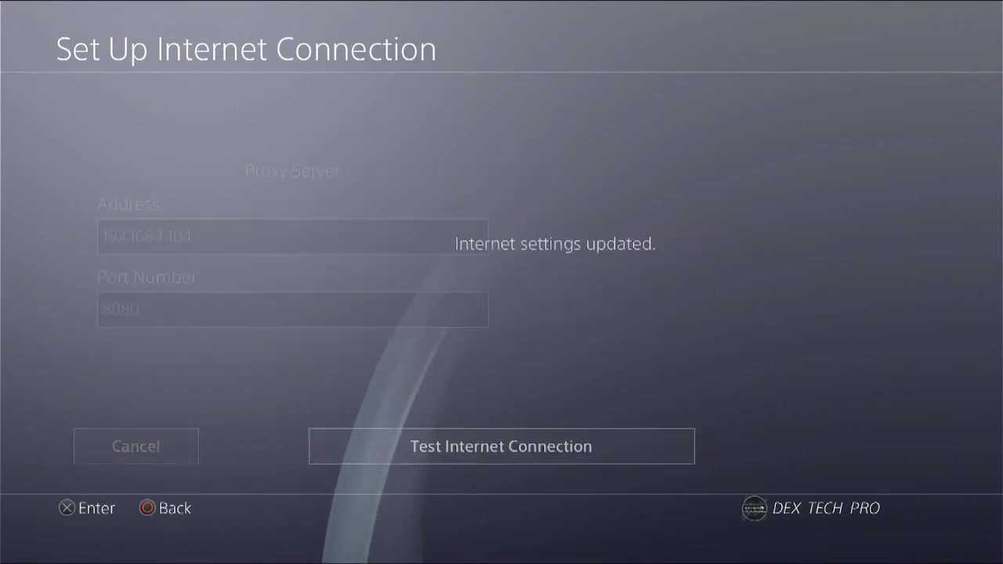
key(Return)
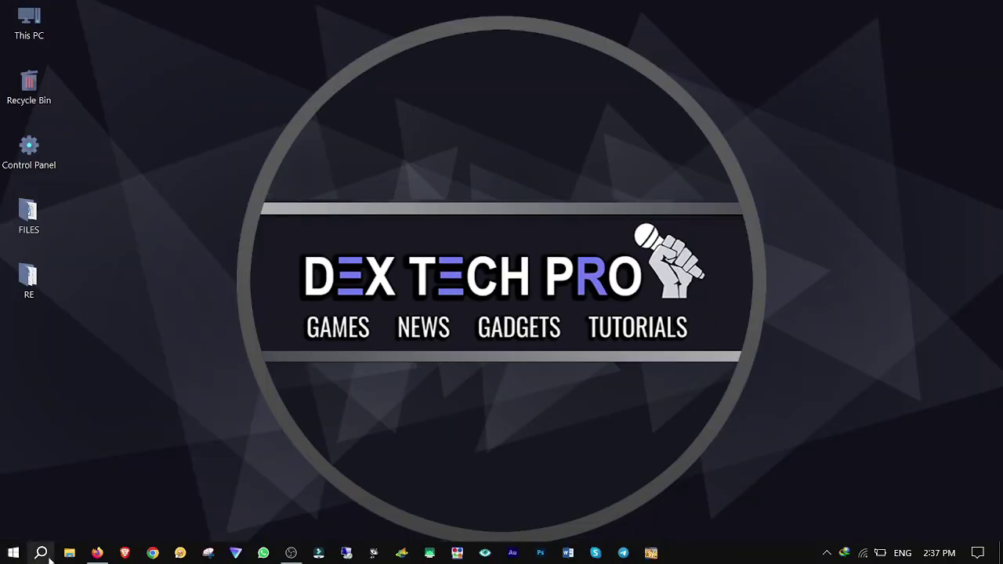
Step: Search 'proxy' from the taskbar and open the Windows Proxy settings page
click(41, 554)
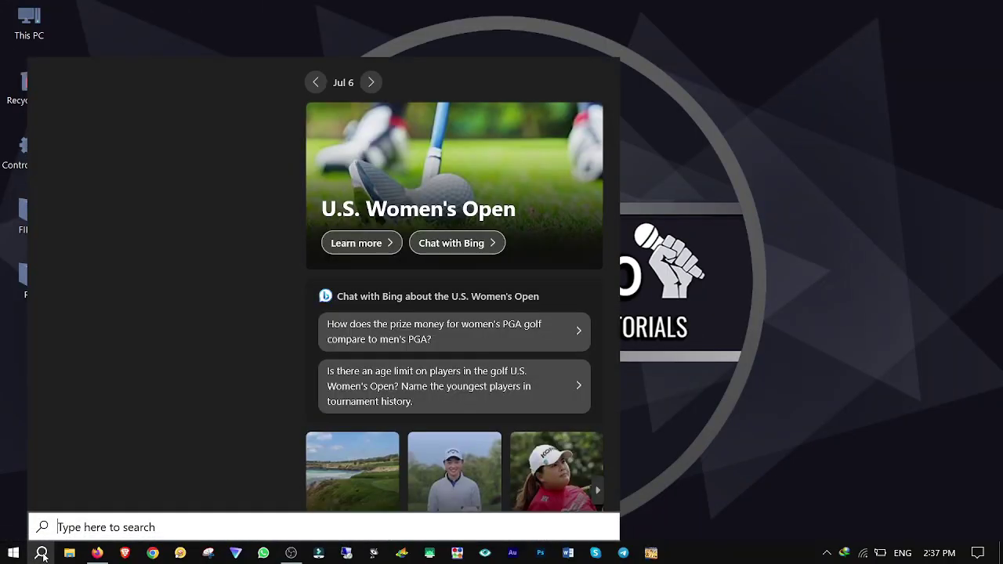
text(p)
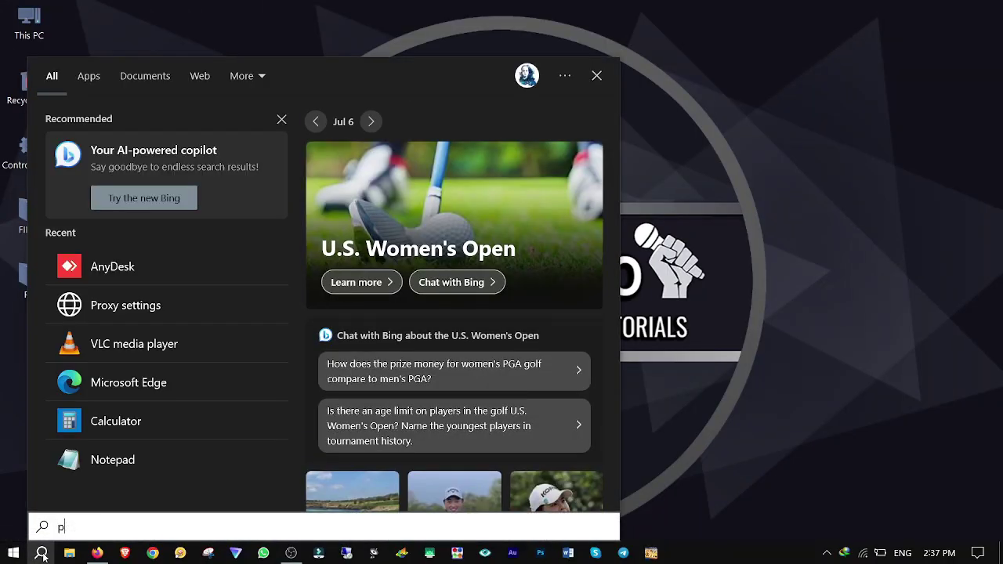
text(roxy)
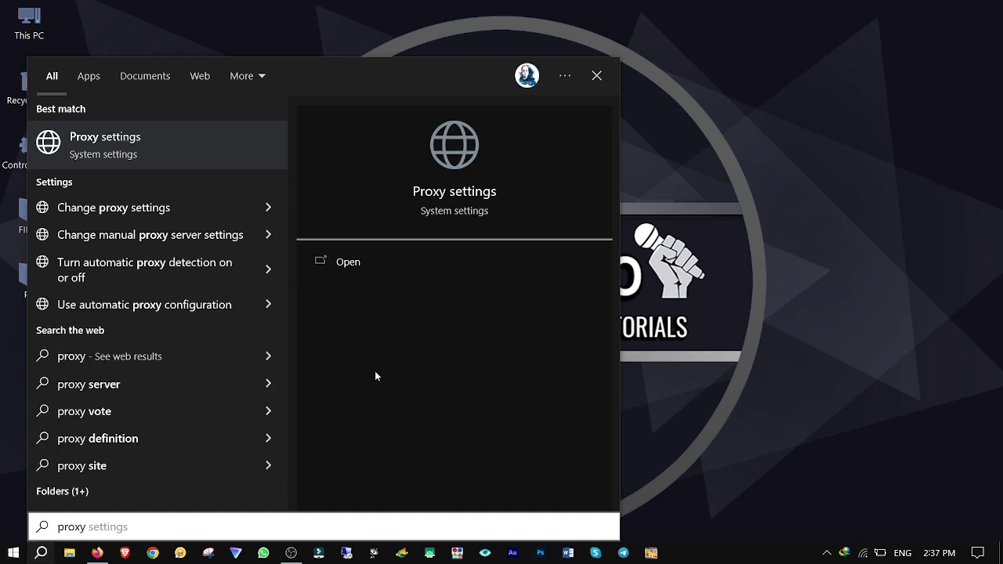
click(354, 261)
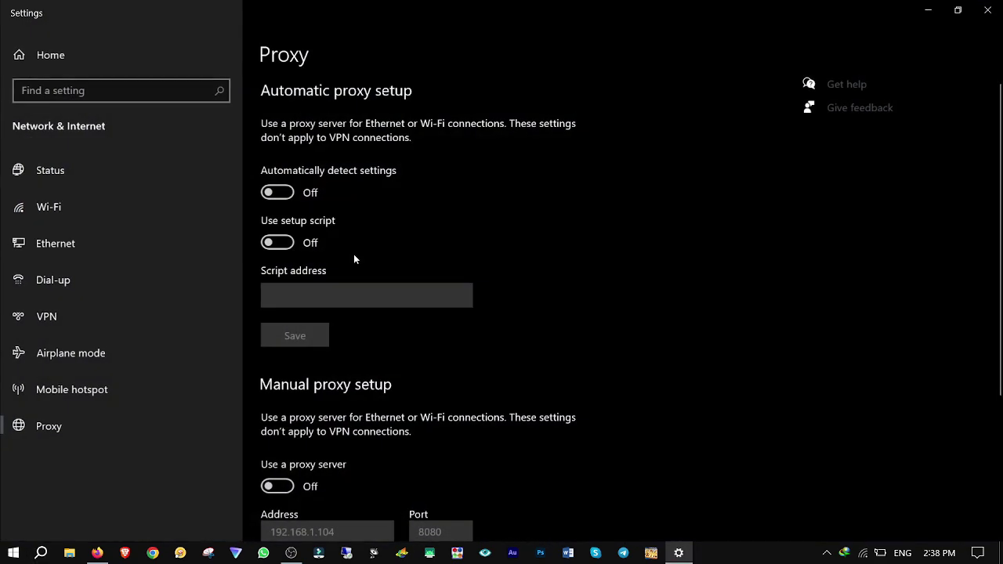
scroll(415, 316, down, 2)
scroll(415, 316, down, 3)
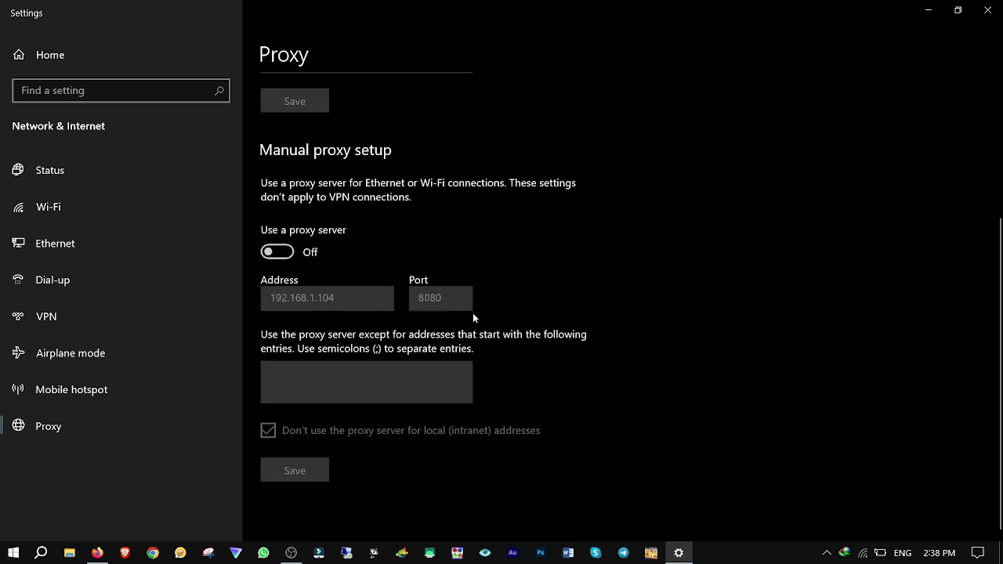
Step: Turn on Use a proxy server at 192.168.1.104, port 8080, and save
click(287, 252)
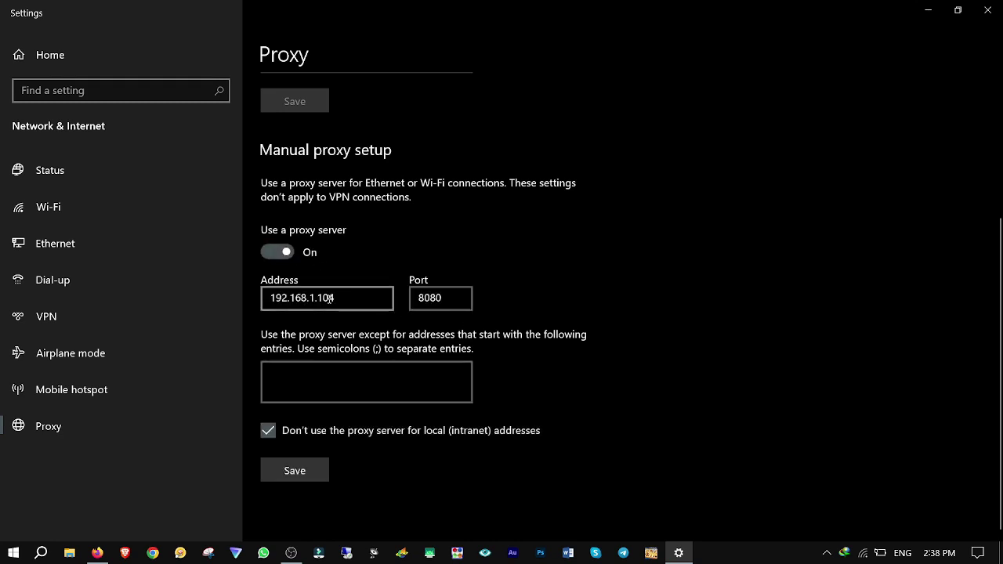
key(Tab)
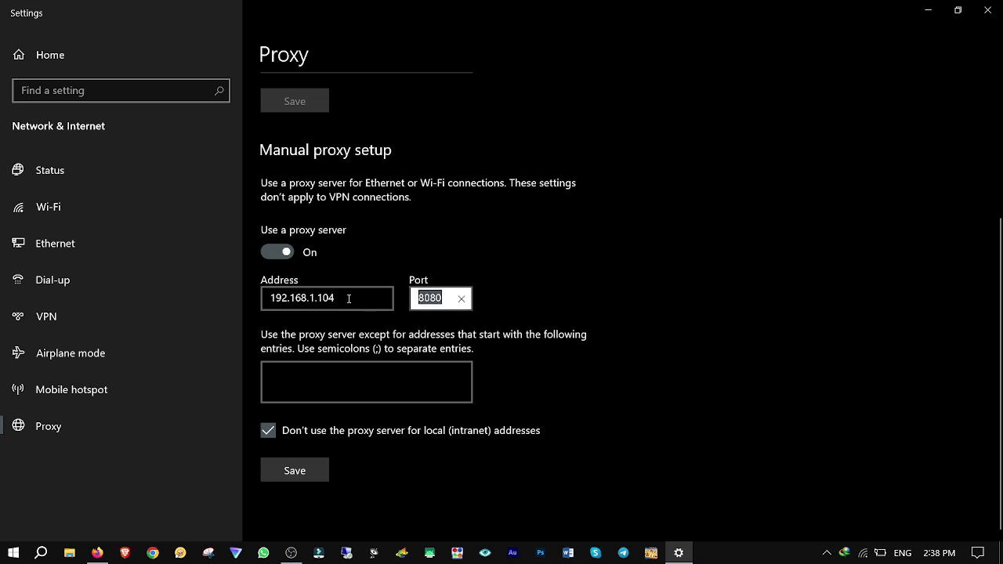
click(446, 297)
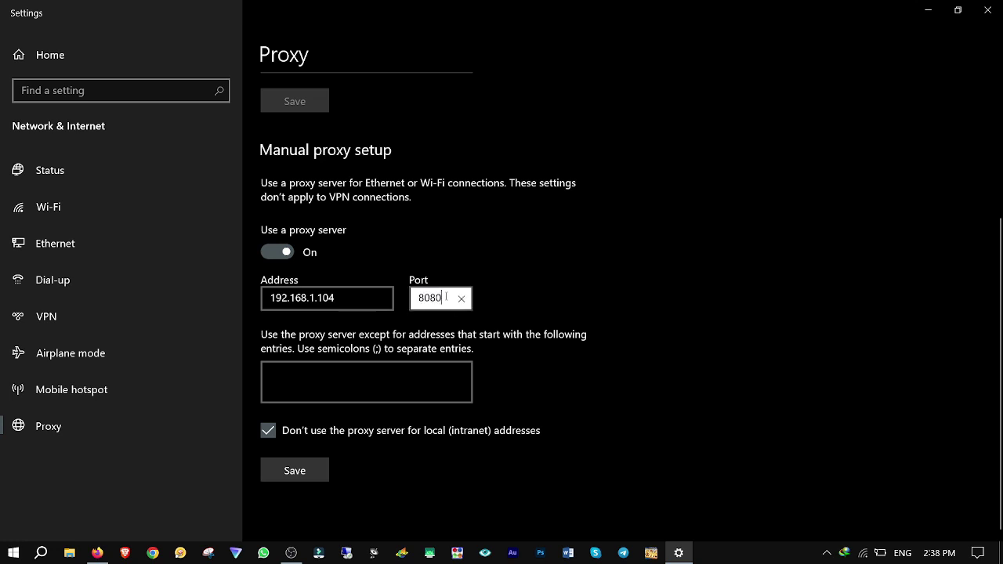
click(292, 472)
click(292, 471)
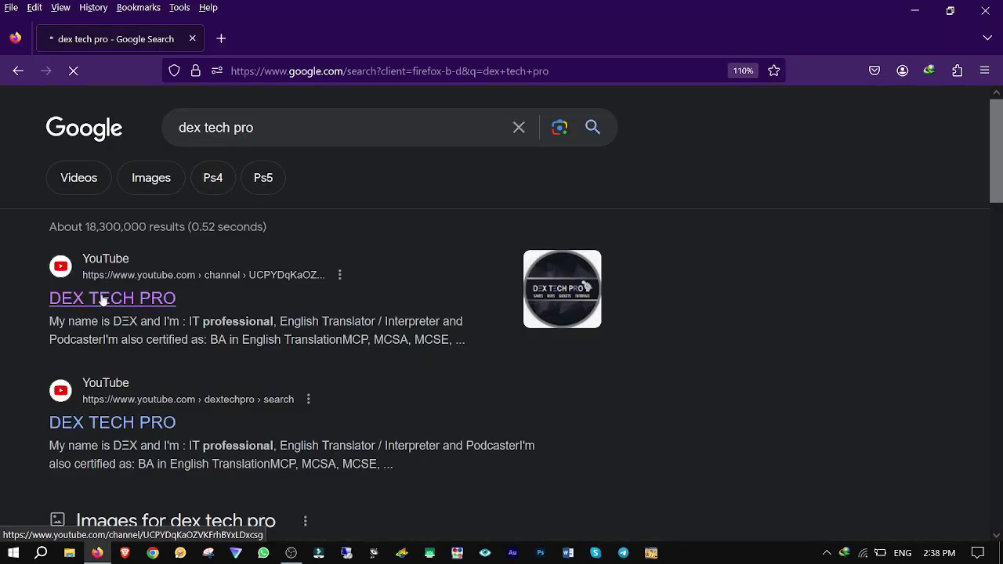
Step: Open and scroll through the DEX TECH PRO channel, then turn the Windows proxy off
click(121, 299)
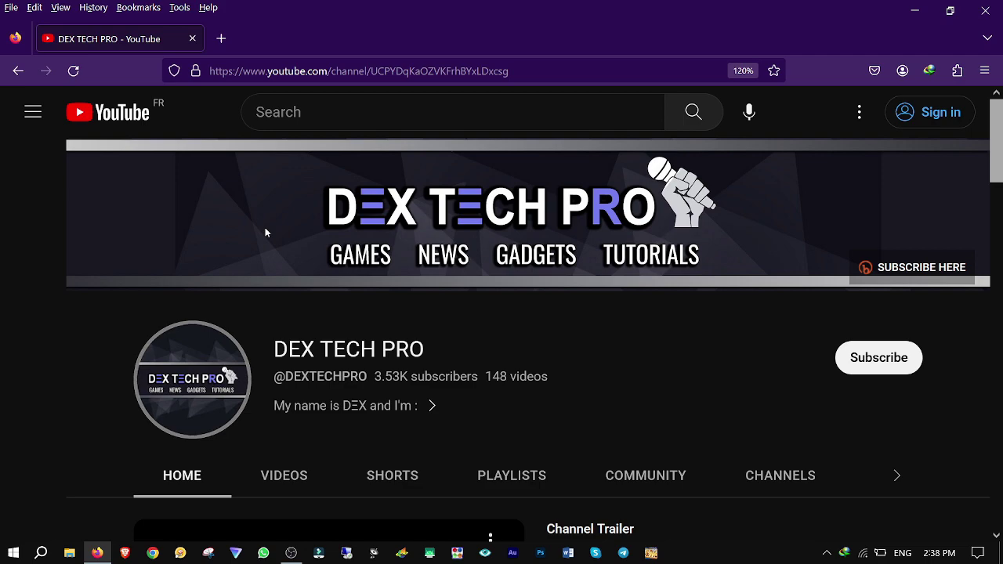
scroll(270, 229, down, 2)
scroll(270, 230, down, 3)
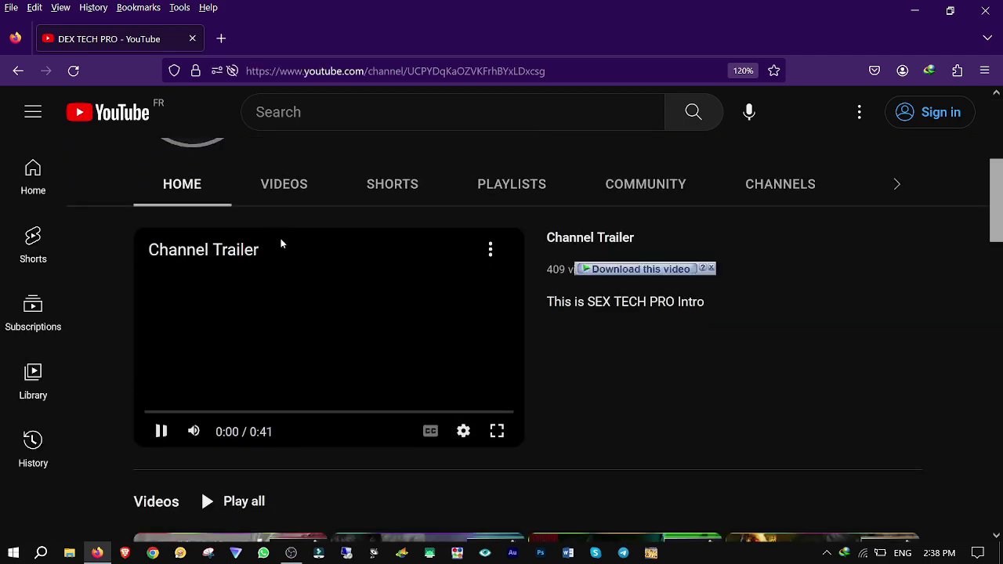
scroll(292, 267, down, 3)
scroll(291, 266, down, 3)
scroll(292, 267, down, 2)
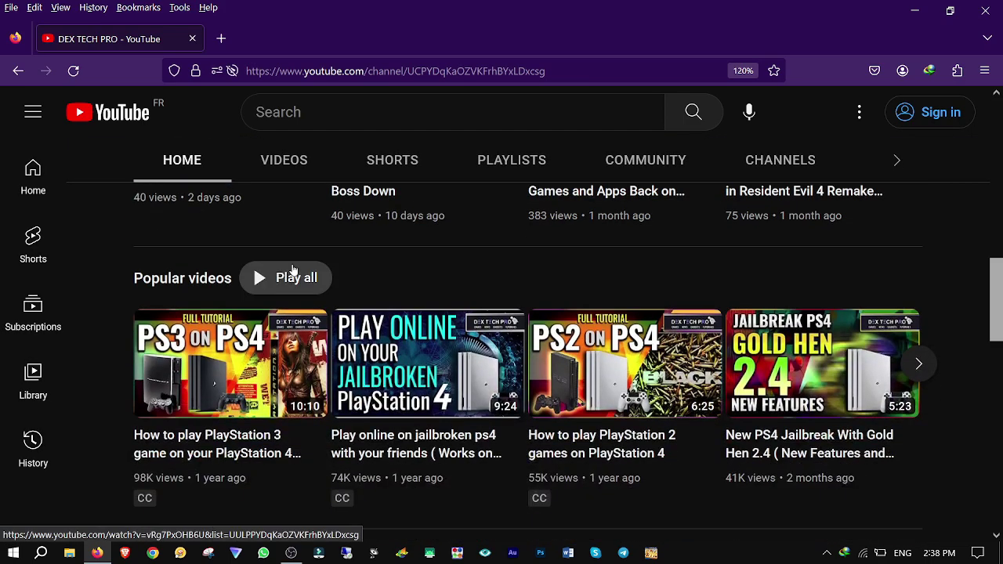
scroll(292, 270, down, 3)
scroll(305, 302, down, 3)
scroll(306, 303, down, 3)
scroll(307, 302, down, 3)
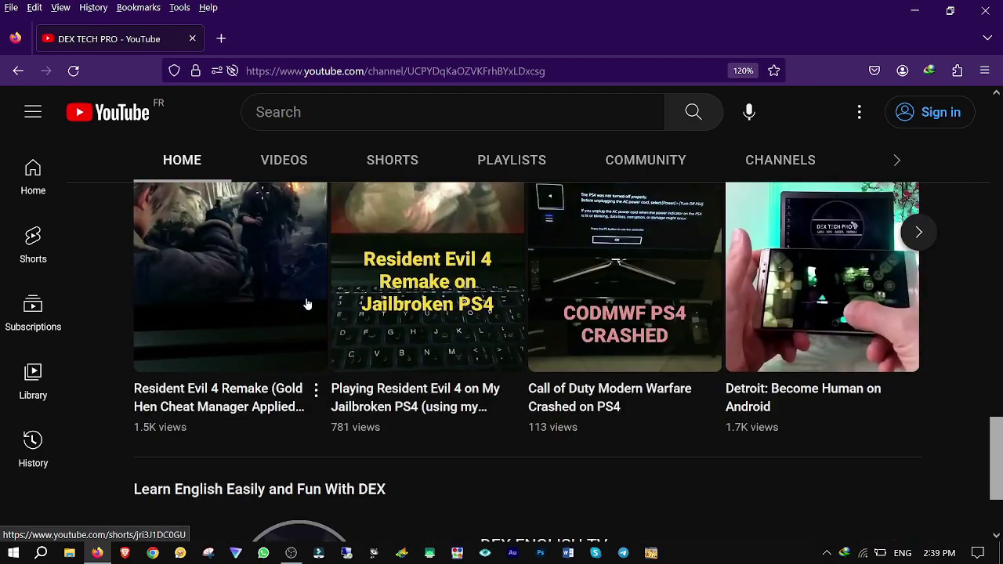
scroll(307, 305, down, 2)
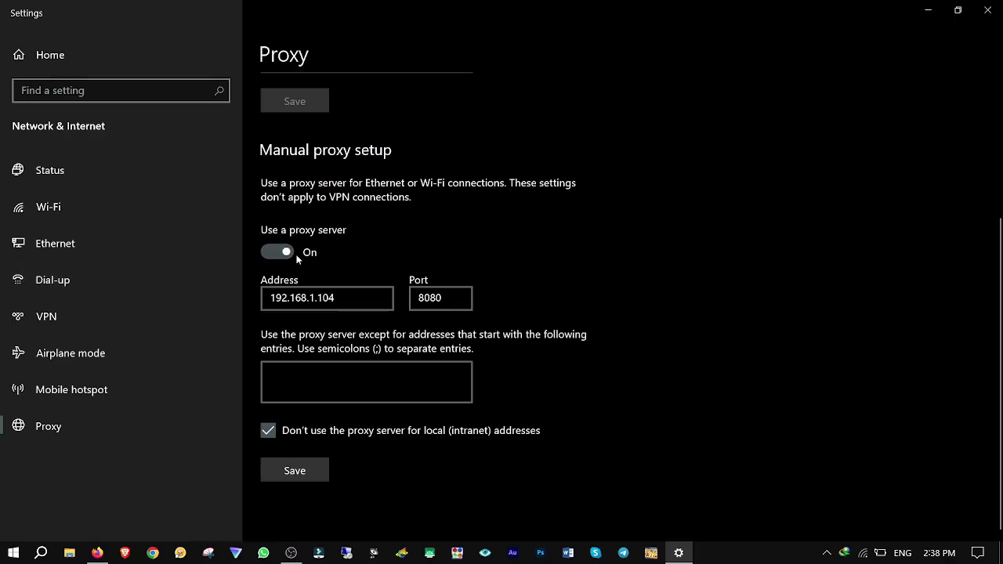
click(284, 253)
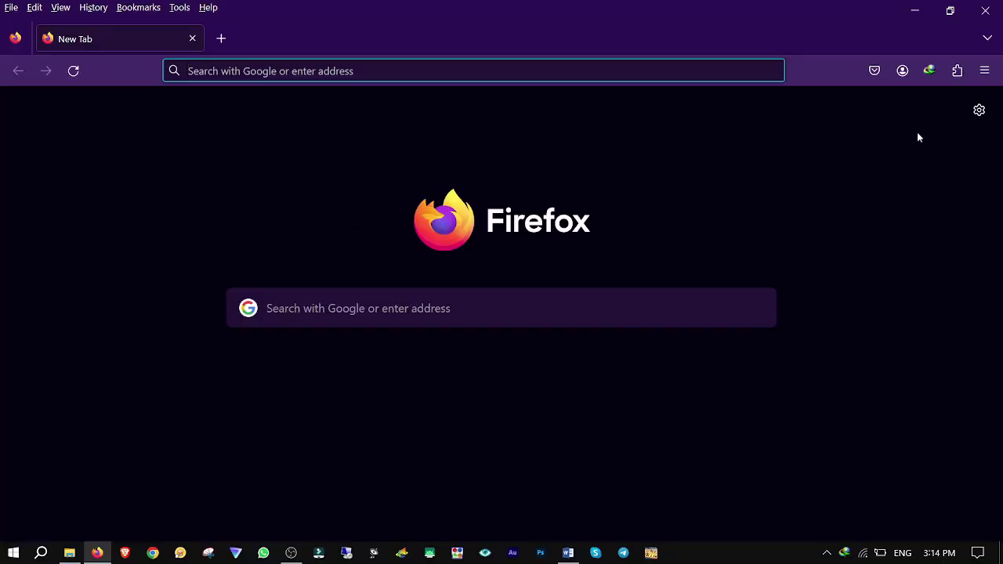
Step: Set Firefox's own manual HTTP proxy to 192.168.1.104, port 8080, and apply it
click(985, 72)
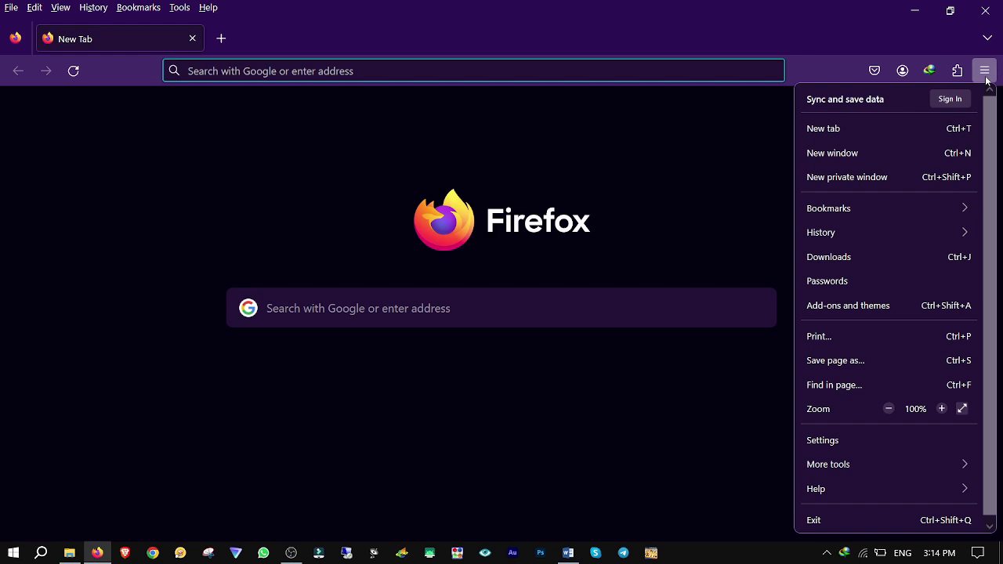
click(832, 438)
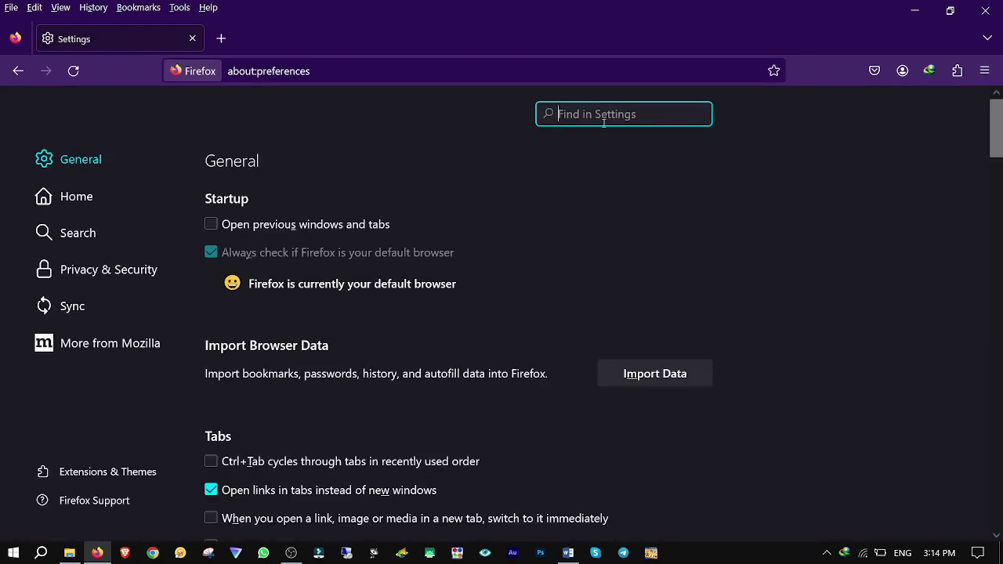
text(proxy)
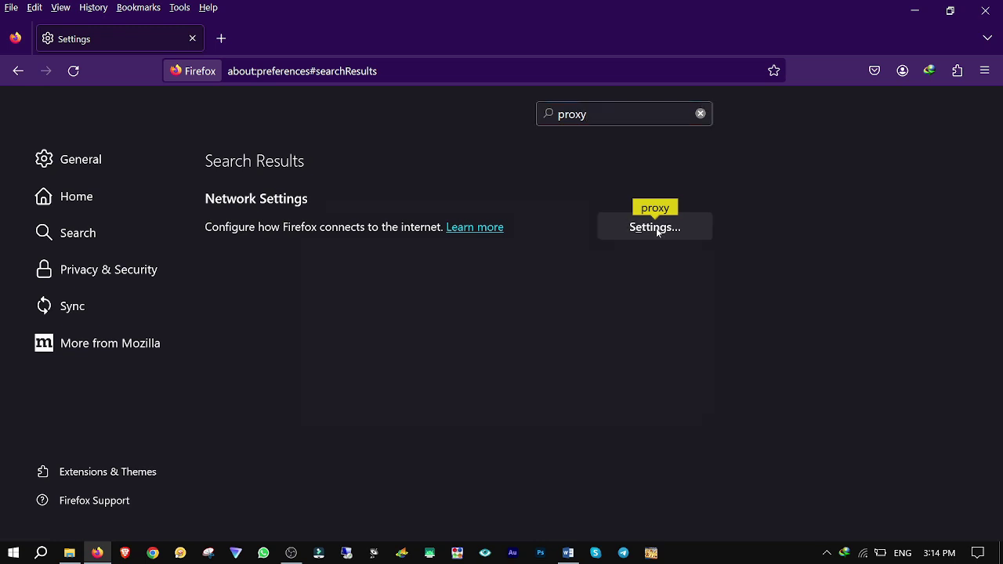
click(656, 227)
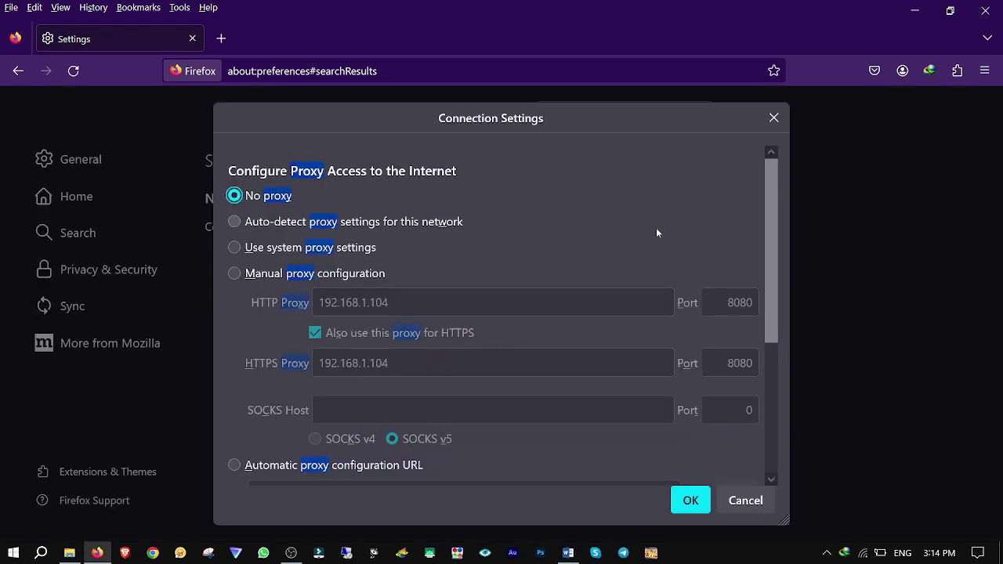
click(235, 274)
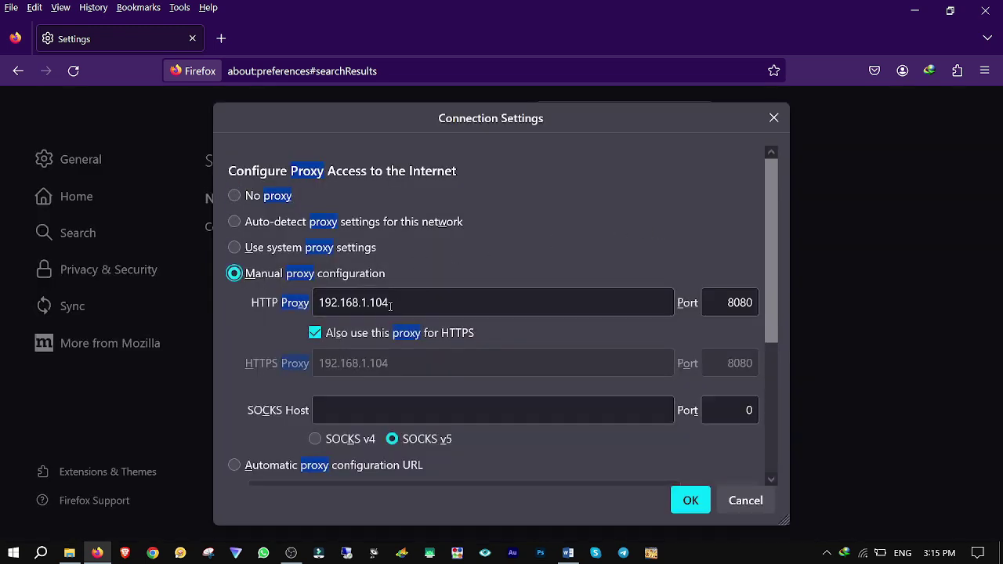
drag(391, 305, 303, 306)
key(End)
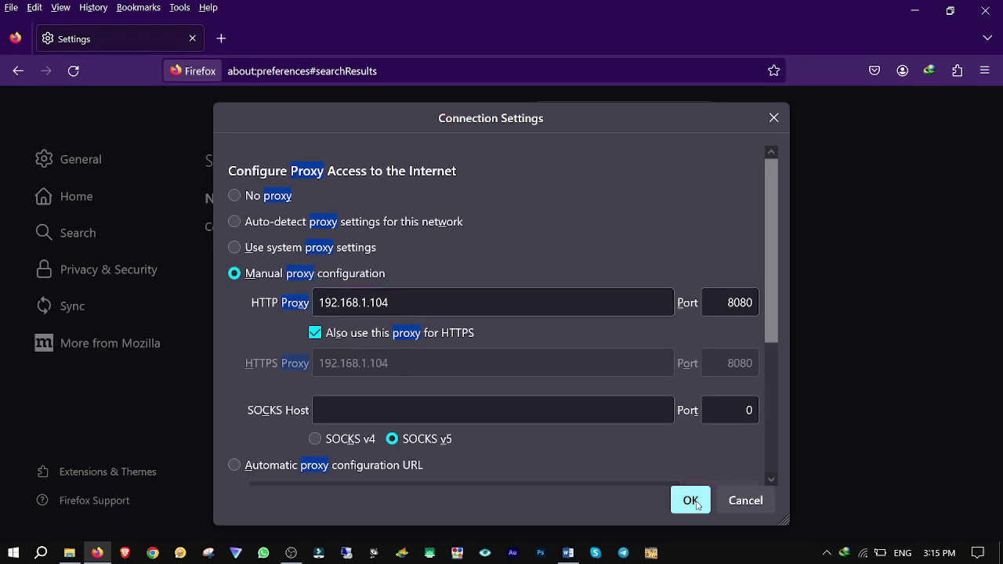
click(691, 501)
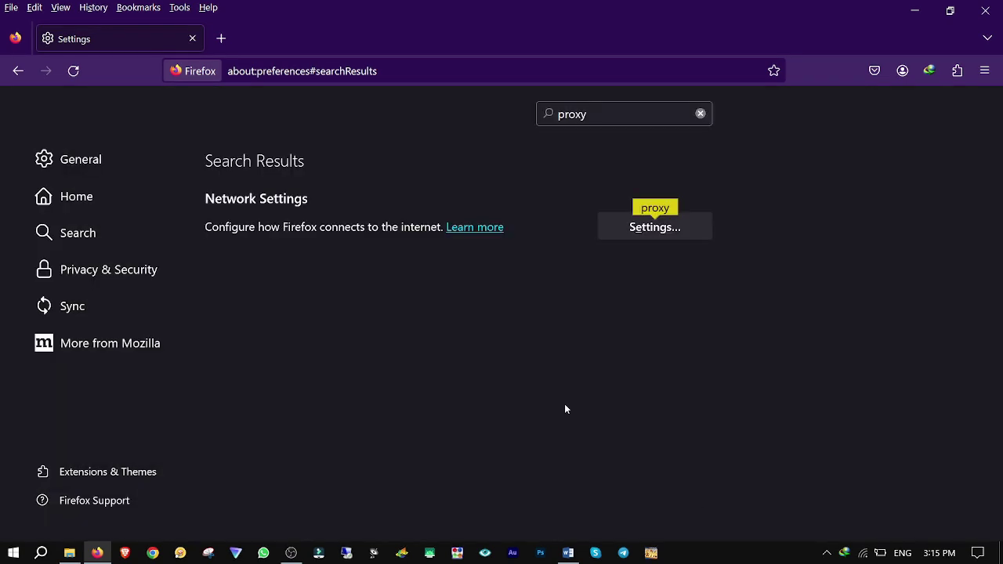
click(986, 10)
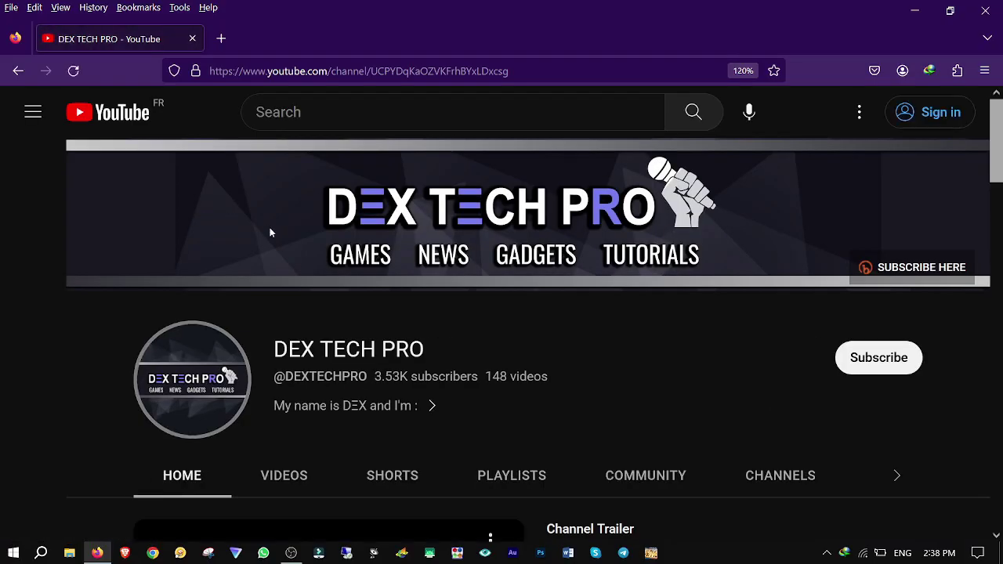
Step: Scroll down through the DEX TECH PRO channel videos to confirm they load
scroll(270, 229, down, 2)
scroll(269, 229, down, 3)
scroll(293, 268, down, 5)
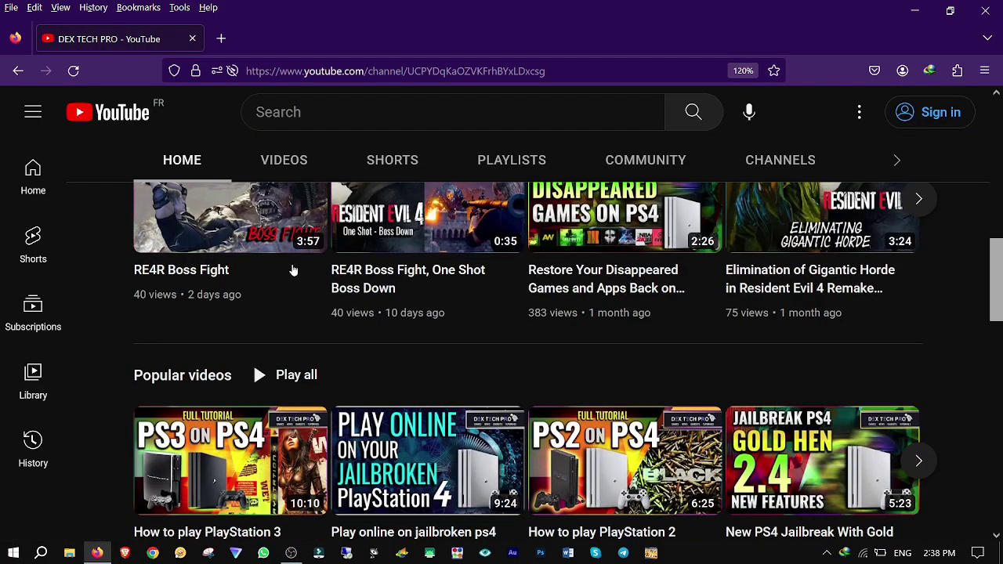
scroll(291, 263, down, 2)
scroll(298, 290, down, 3)
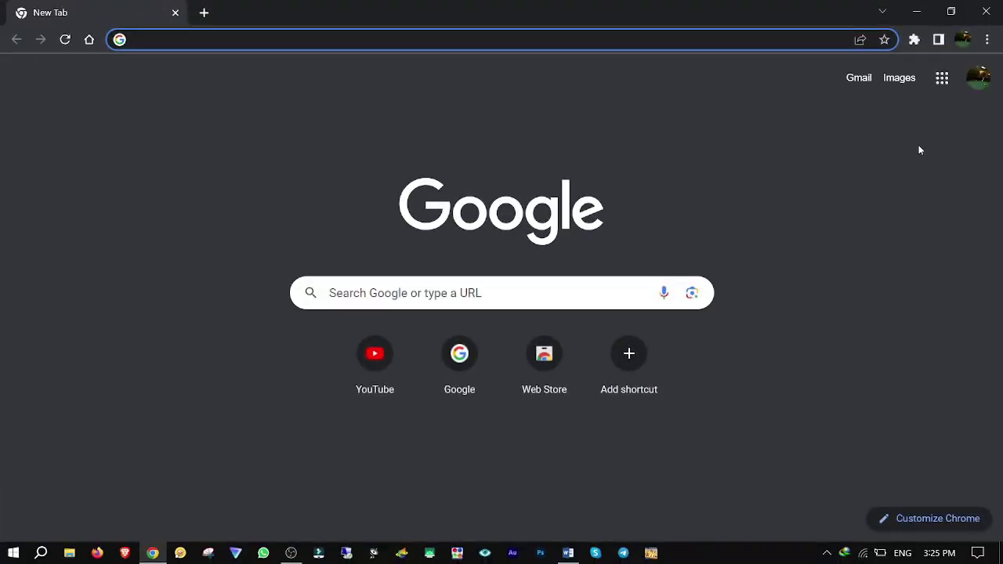
Step: Open Chrome's settings page and search it for 'proxy'
click(989, 44)
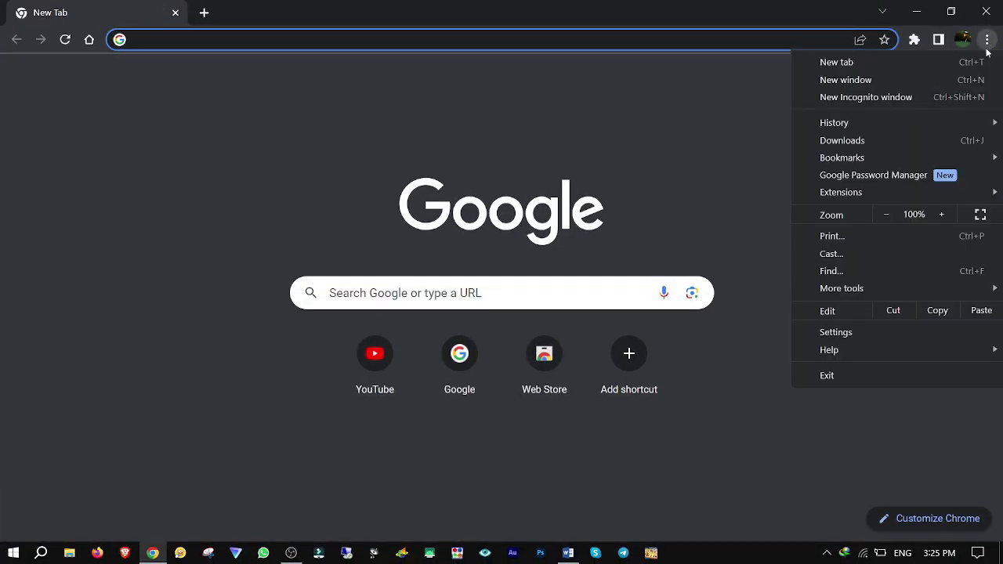
click(836, 332)
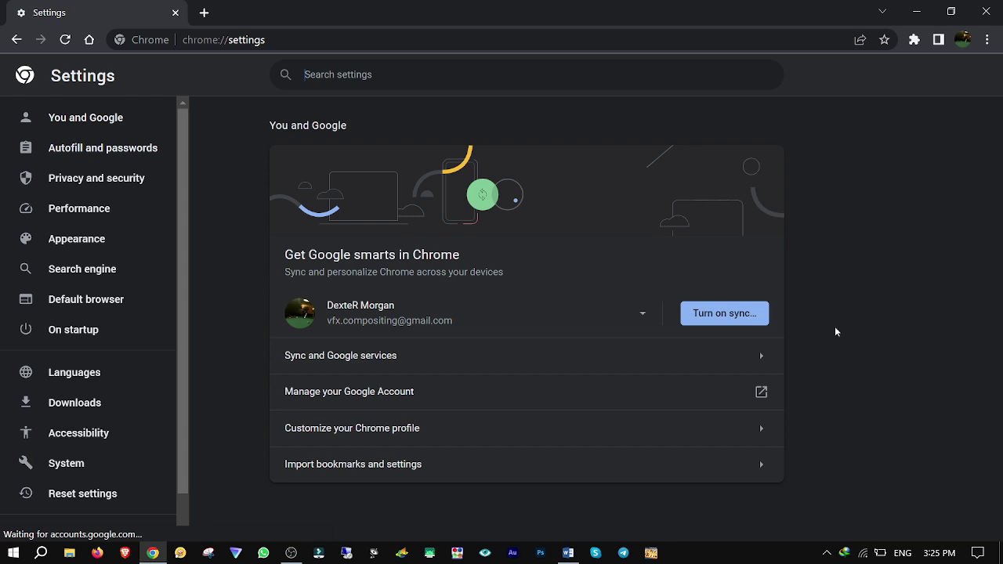
click(394, 74)
text(p)
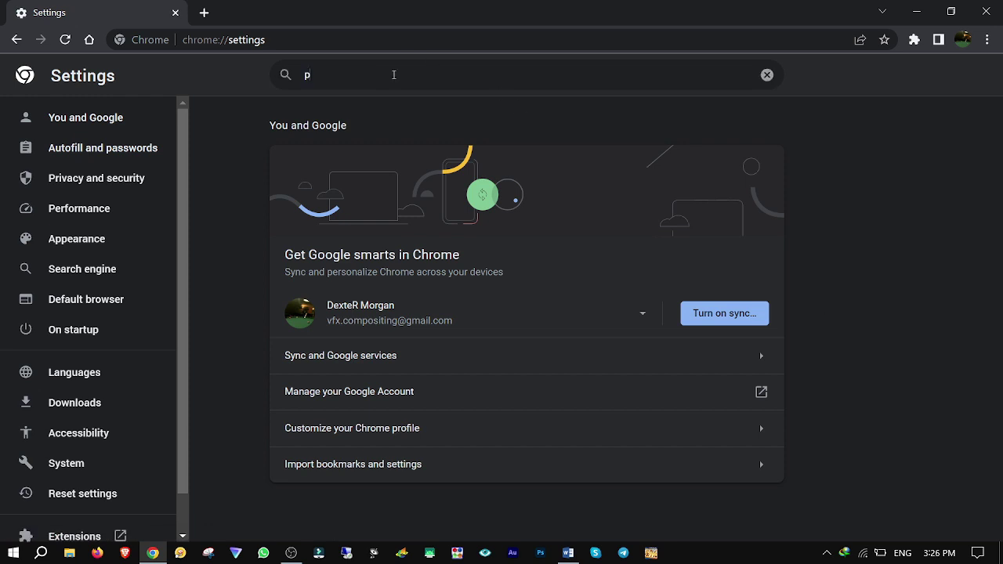
text(roxy)
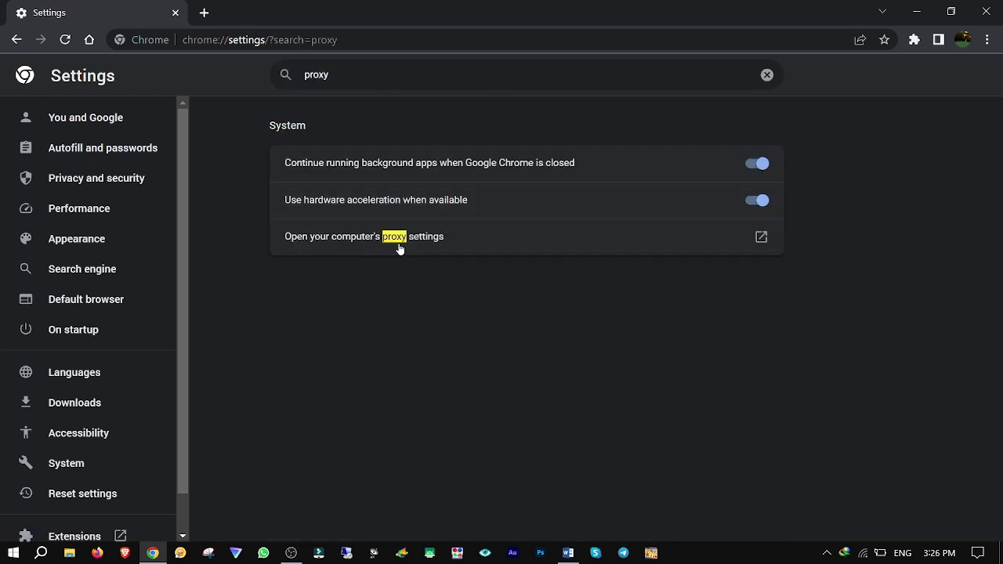
Step: Switch on the Windows manual proxy 192.168.1.104, port 8080, and close both settings windows
click(406, 237)
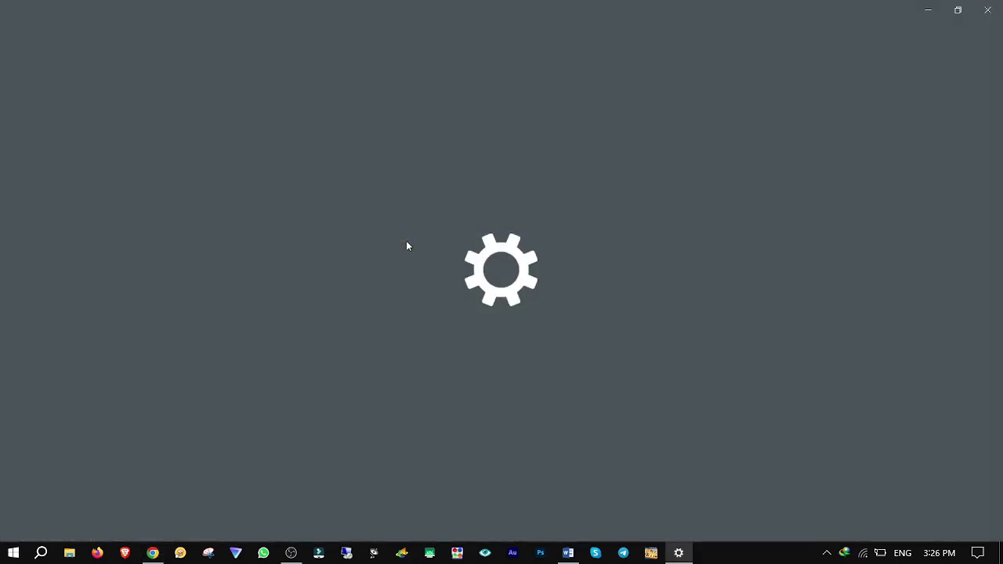
scroll(436, 354, down, 2)
scroll(439, 352, down, 5)
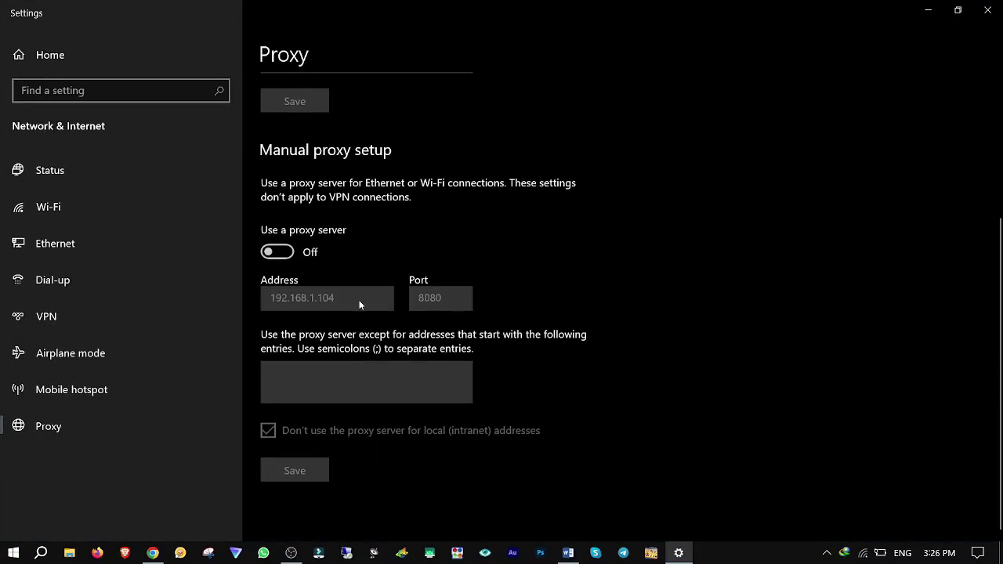
click(281, 254)
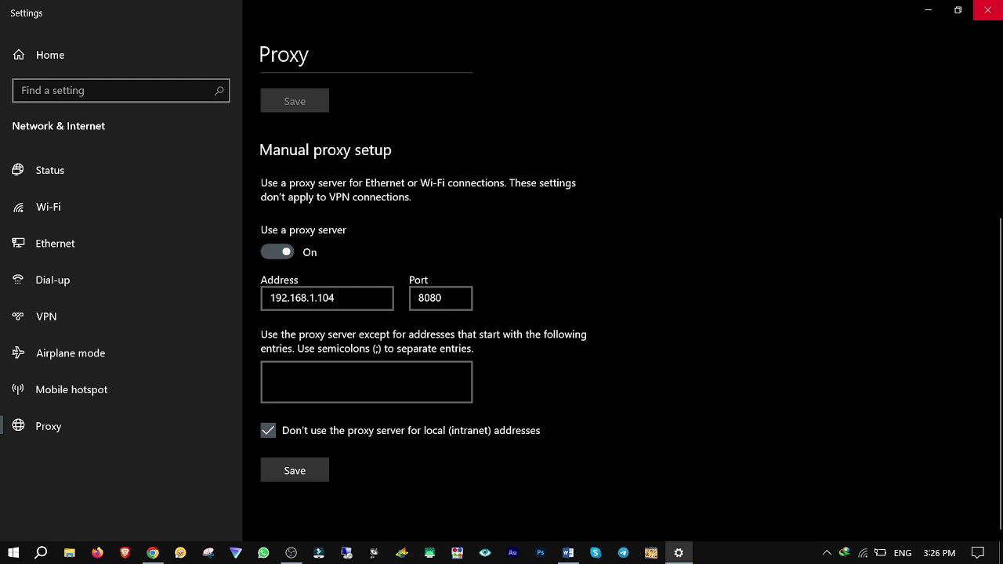
click(992, 13)
click(992, 8)
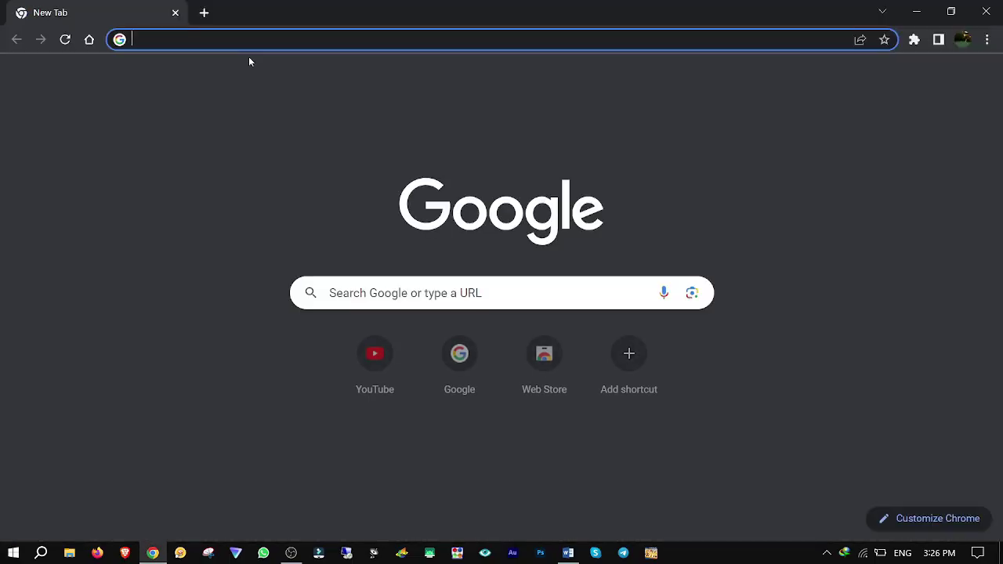
Step: Load the DEX TECH PRO YouTube channel from the 'dex' search and browse its videos, playlists and shorts
text(dex)
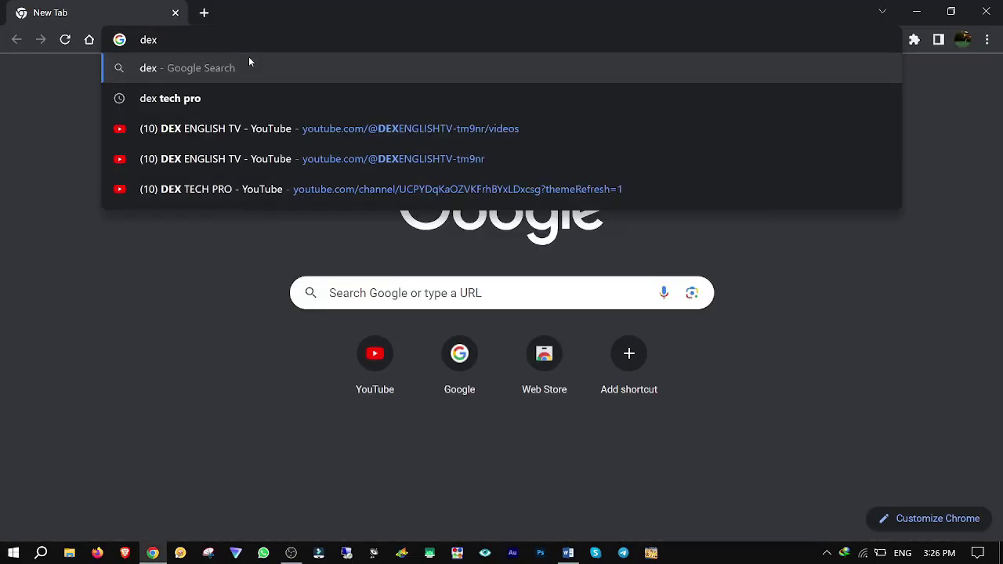
click(212, 188)
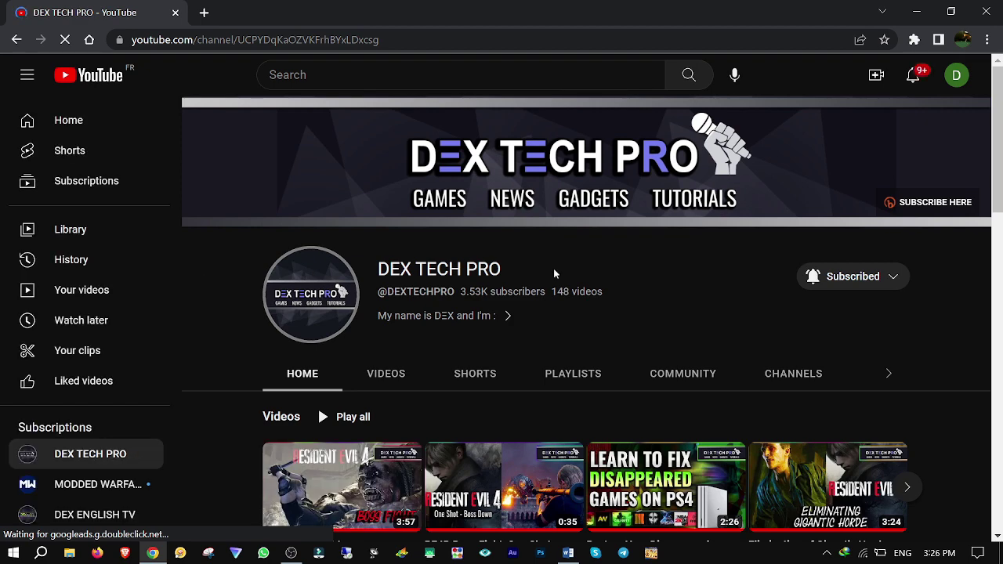
scroll(552, 273, down, 2)
scroll(555, 274, down, 1)
scroll(554, 274, down, 1)
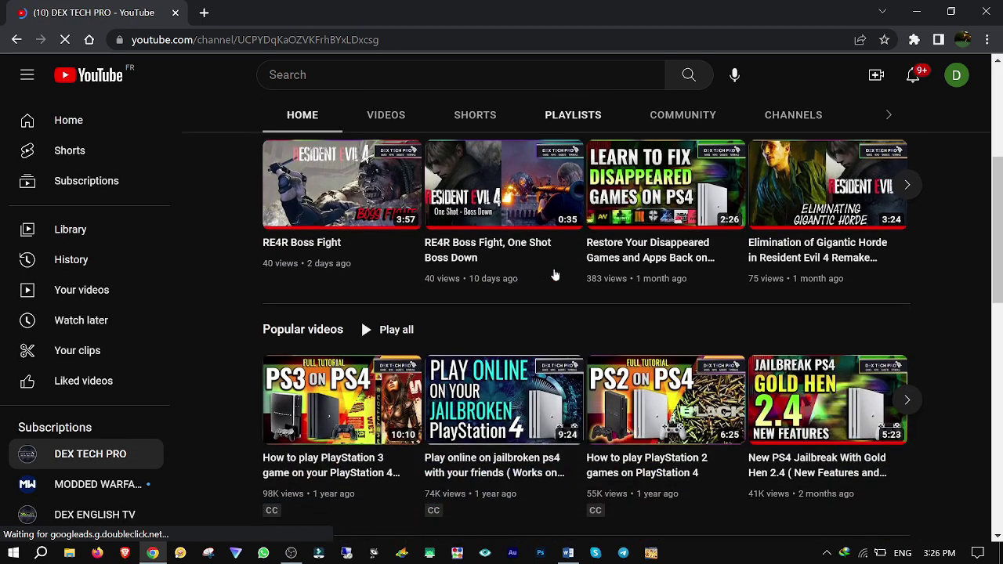
scroll(555, 274, down, 2)
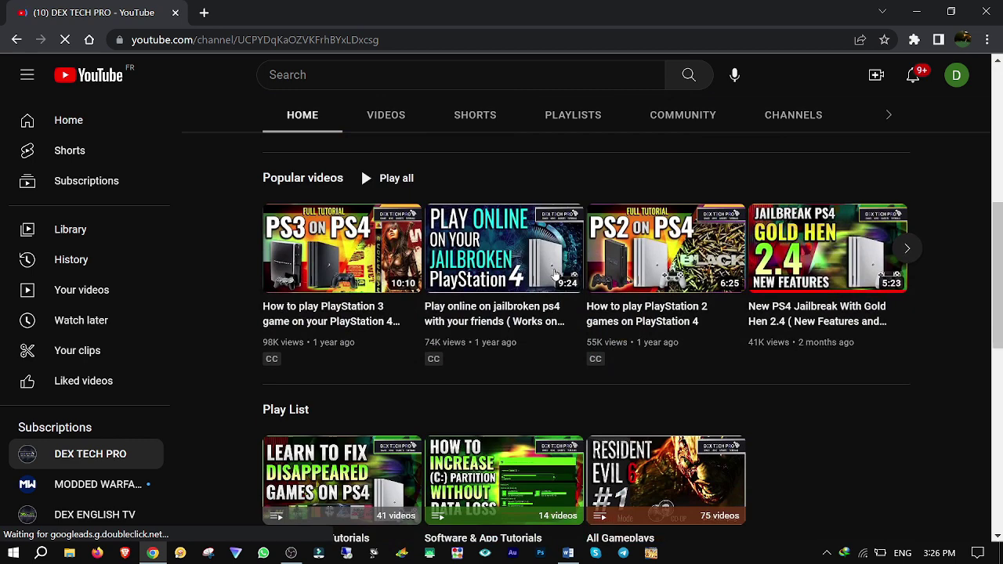
scroll(554, 274, down, 2)
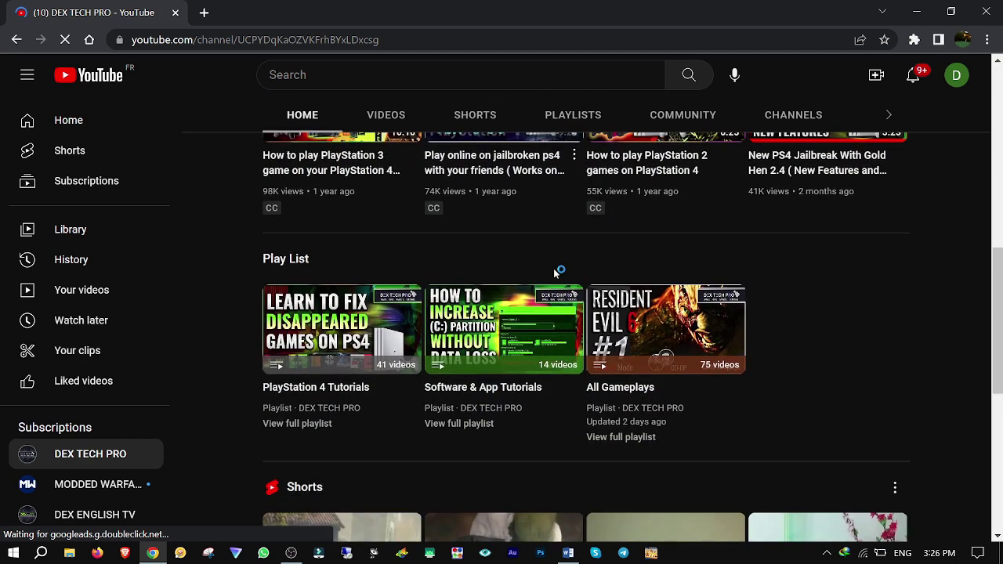
scroll(554, 275, down, 1)
scroll(554, 275, down, 1)
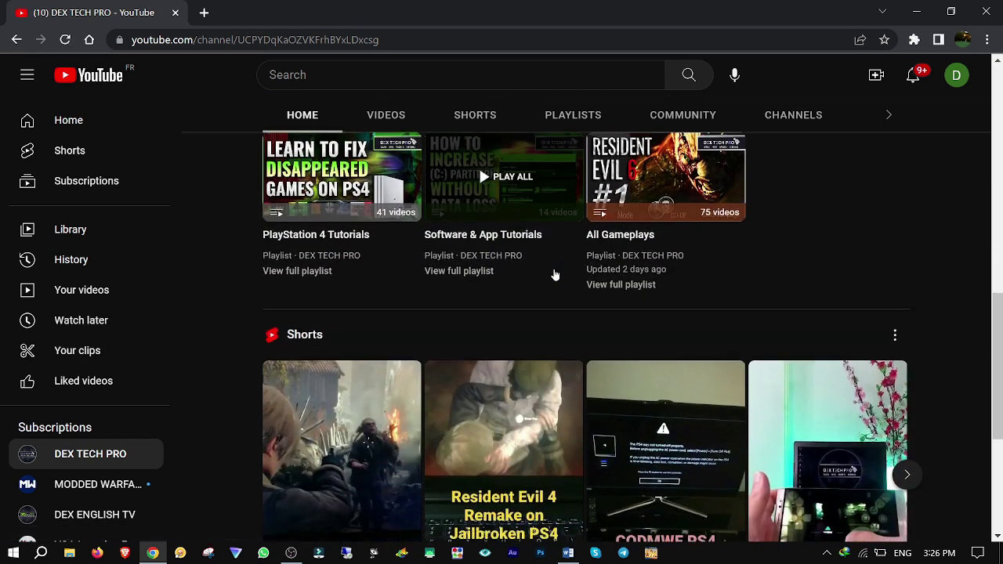
scroll(554, 274, down, 1)
scroll(554, 274, down, 2)
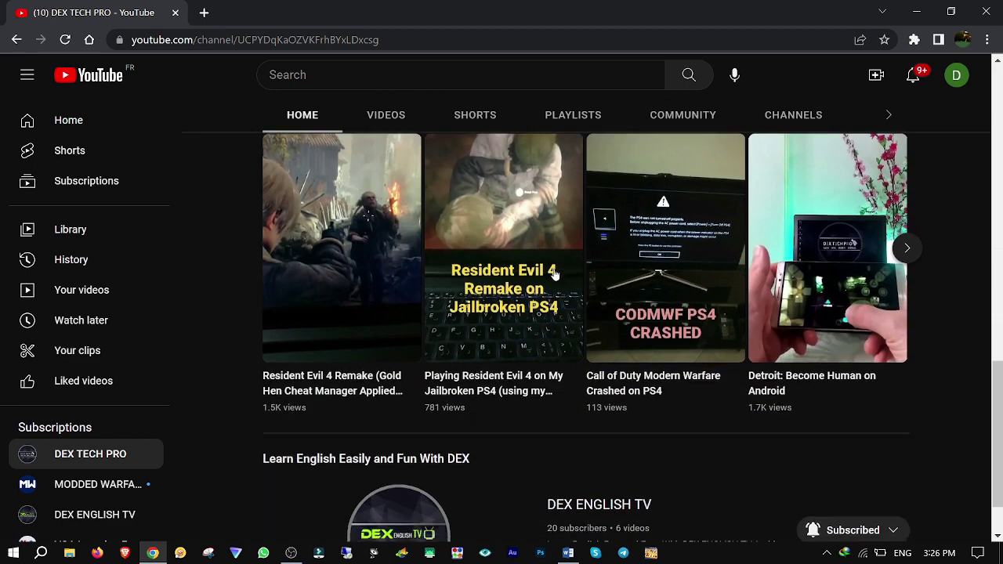
scroll(554, 274, down, 1)
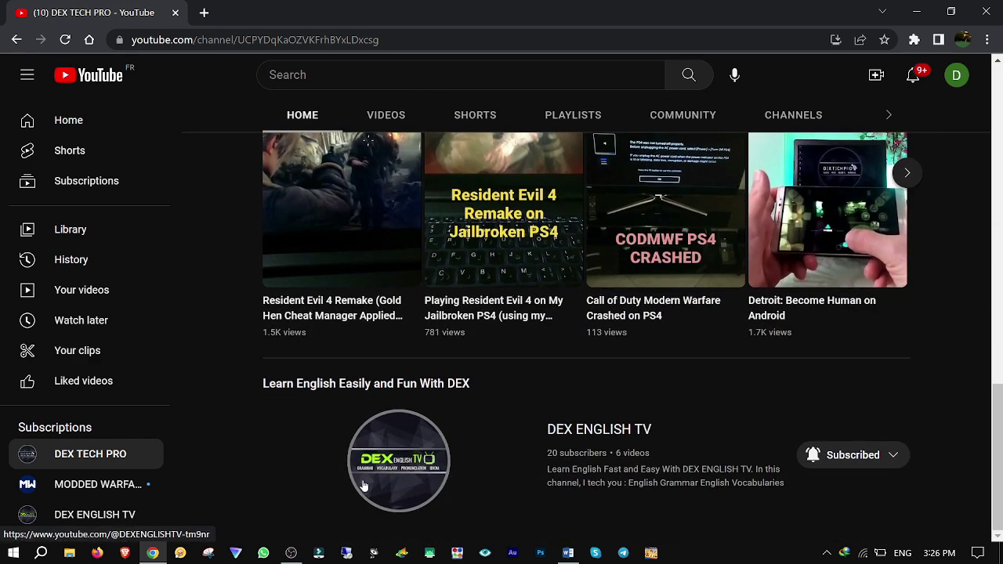
Step: Show the DEX ENGLISH TV channel's Videos tab and browse its six English lesson videos
click(411, 471)
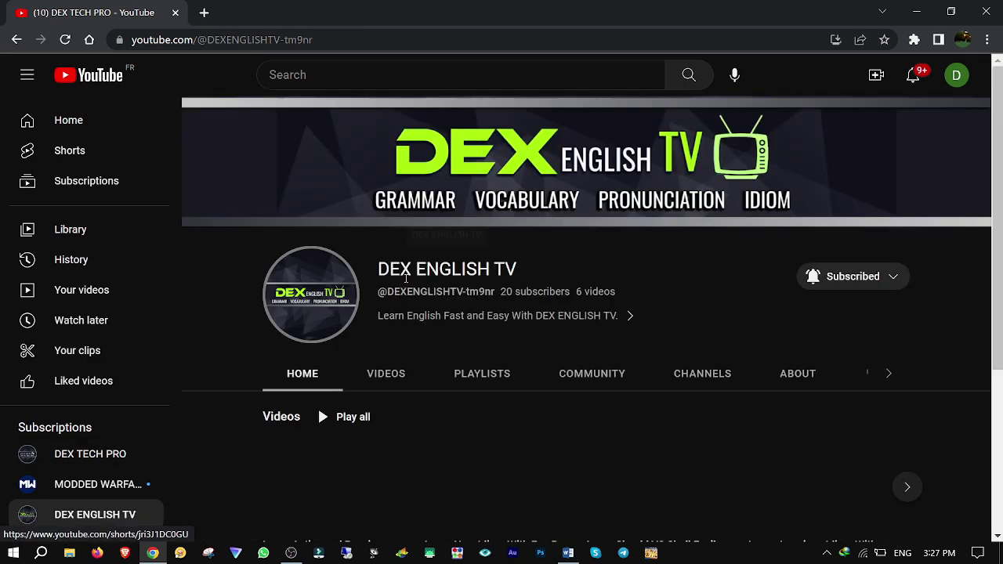
scroll(413, 296, down, 1)
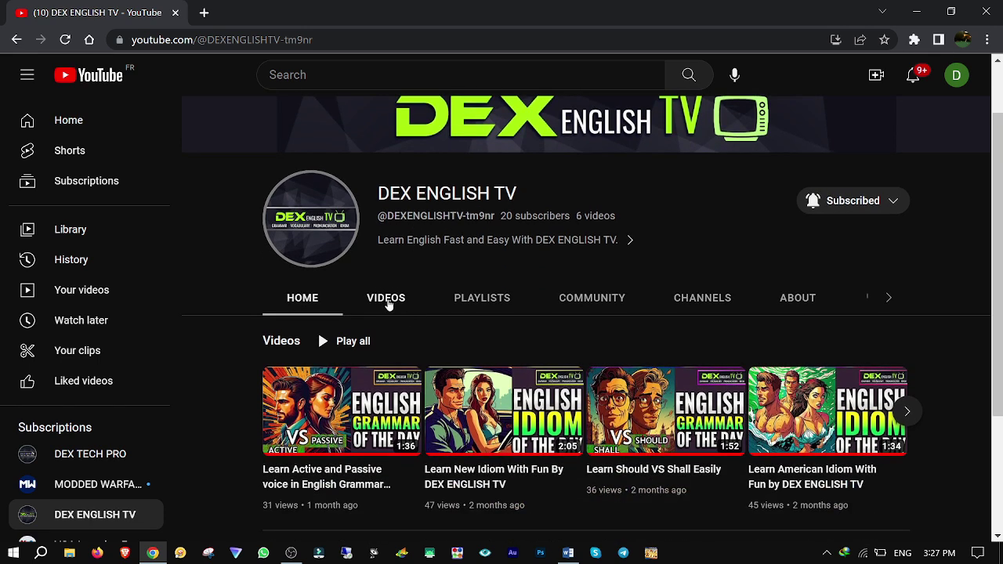
click(387, 298)
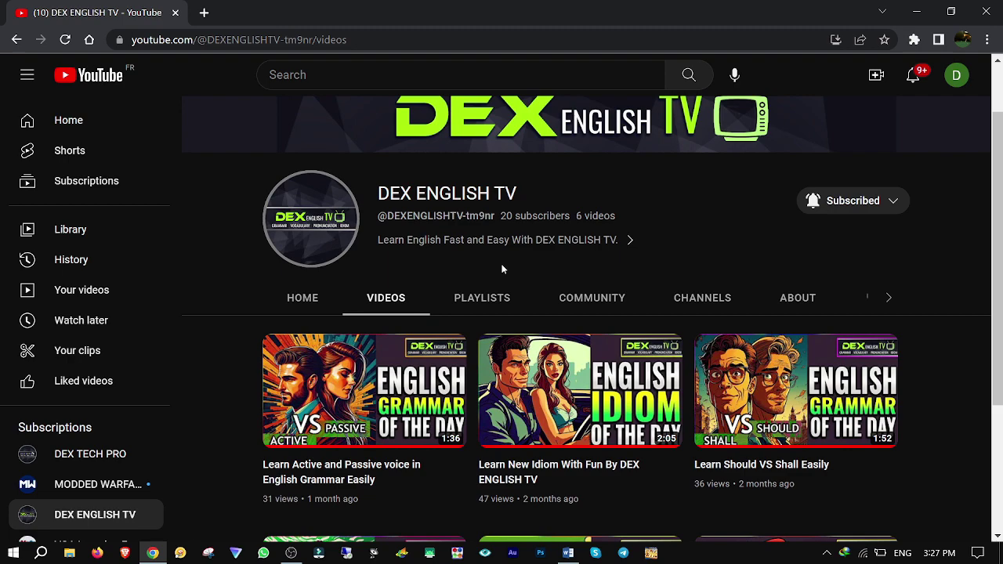
scroll(502, 269, down, 3)
scroll(502, 269, up, 2)
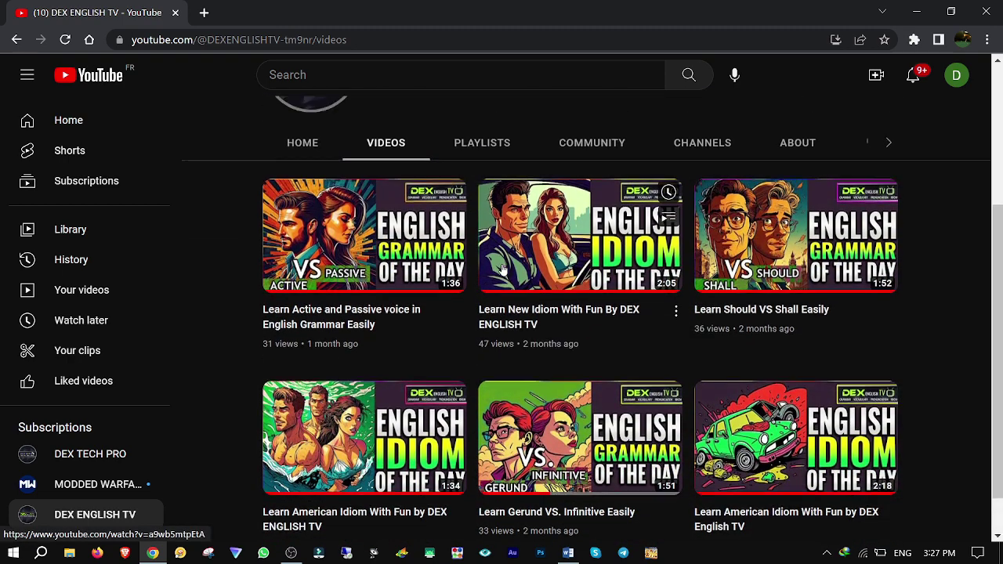
scroll(502, 269, up, 1)
scroll(502, 269, up, 1)
scroll(503, 269, up, 1)
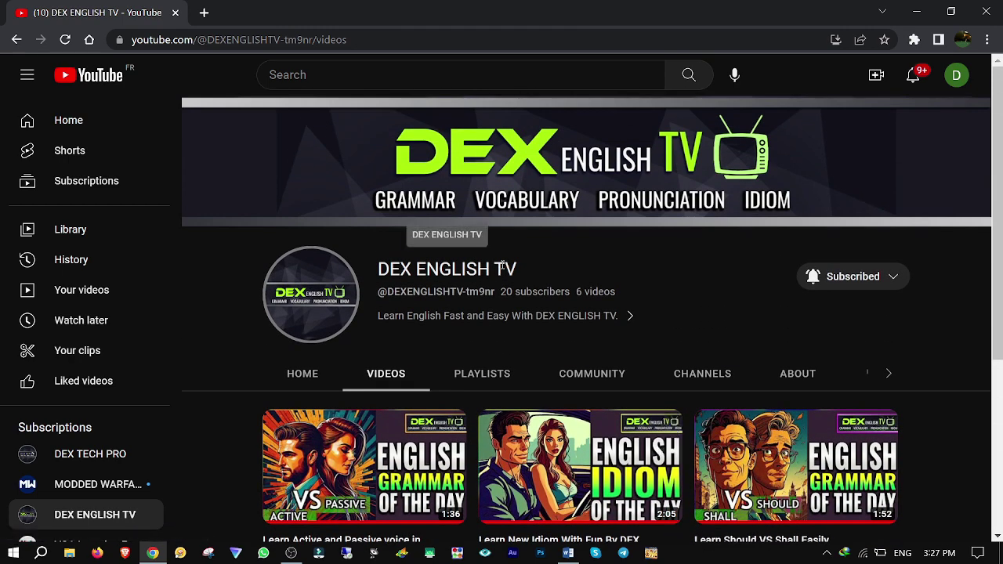